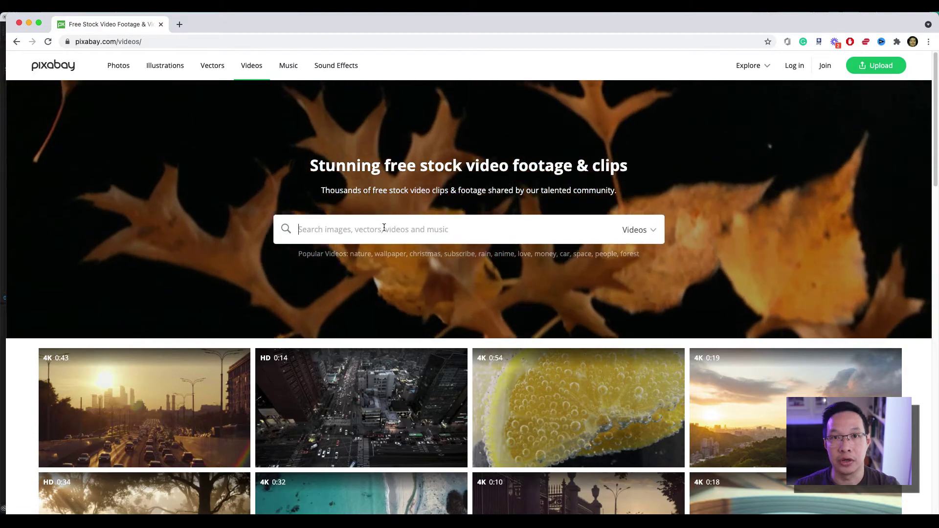
- Search the Pixabay videos for "transition" and browse the results for black-and-white luma transition clips
{"action": "left_click", "coordinate": [385, 227]}
{"action": "type", "text": "transition"}
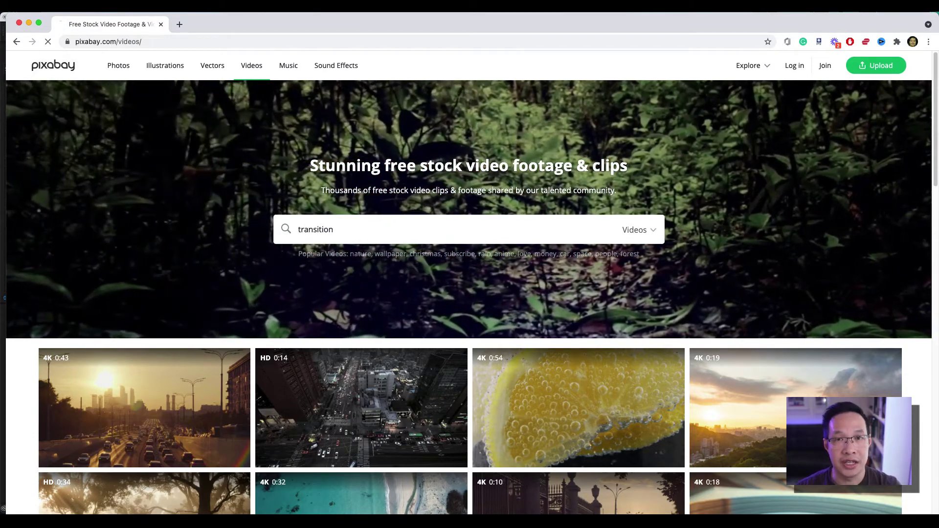
{"action": "key", "text": "Return"}
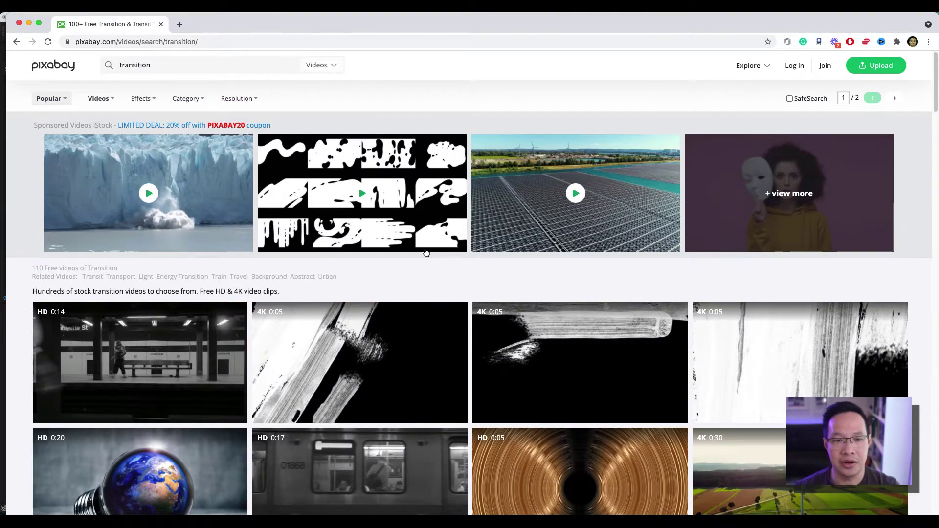
{"action": "scroll", "coordinate": [427, 252], "scroll_direction": "down", "scroll_amount": 3}
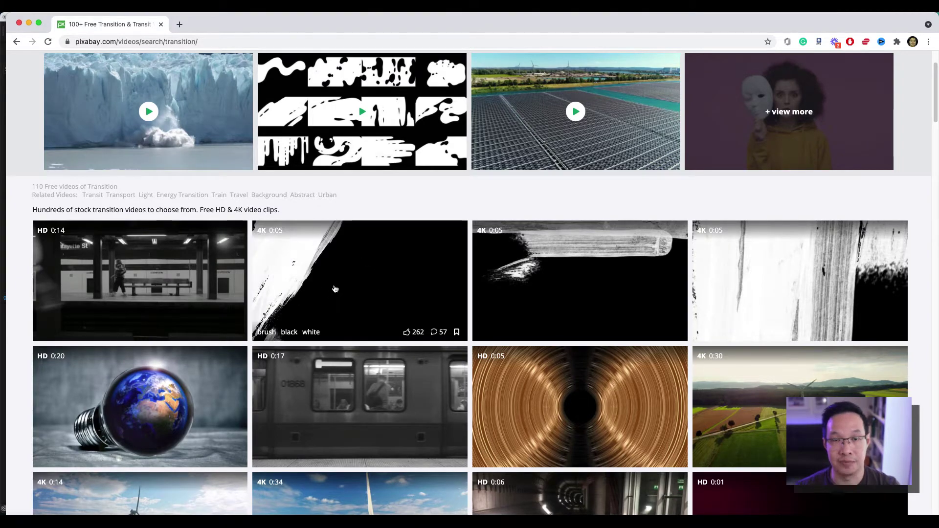
{"action": "scroll", "coordinate": [330, 293], "scroll_direction": "down", "scroll_amount": 9}
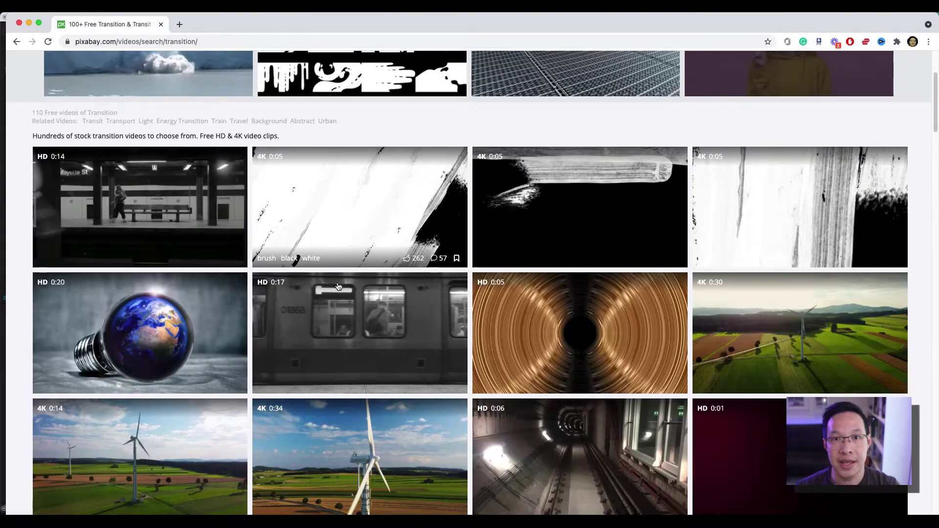
{"action": "scroll", "coordinate": [338, 286], "scroll_direction": "down", "scroll_amount": 15}
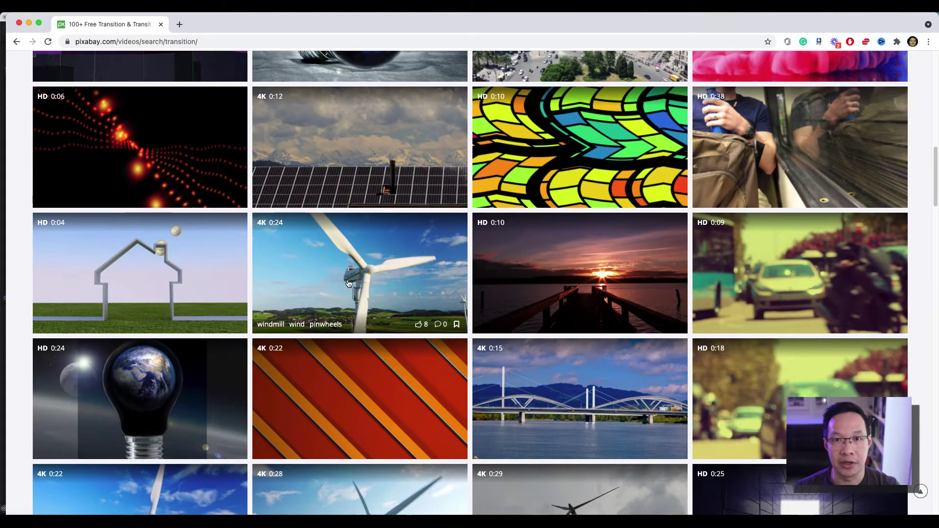
{"action": "scroll", "coordinate": [349, 284], "scroll_direction": "down", "scroll_amount": 17}
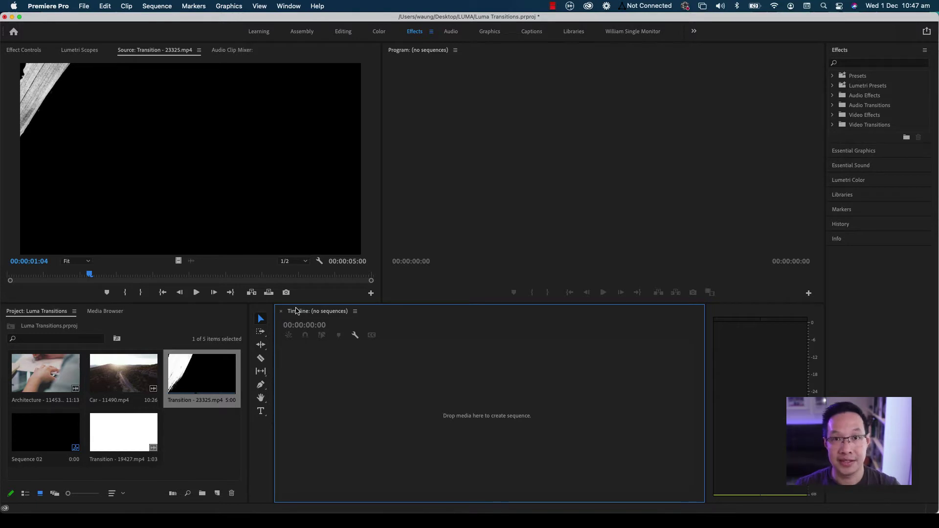
- Switch to Premiere Pro and create a new sequence with the DSLR 1080p25 preset, keeping the suggested name
{"action": "left_click", "coordinate": [84, 6]}
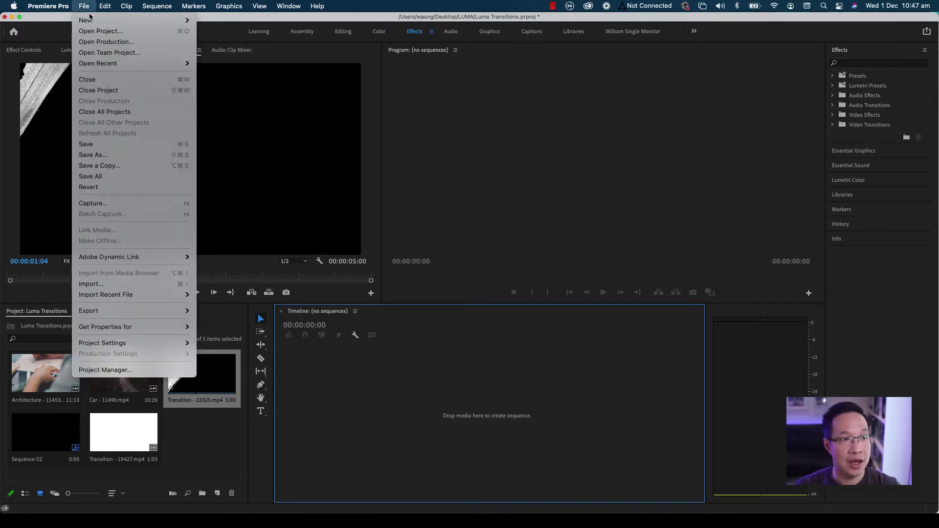
{"action": "mouse_move", "coordinate": [93, 21]}
{"action": "left_click", "coordinate": [219, 53]}
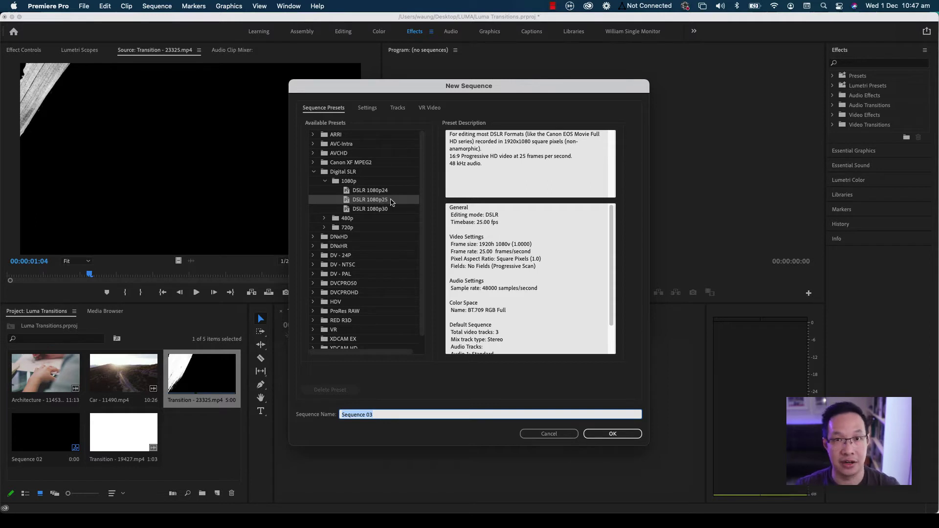
{"action": "left_click", "coordinate": [613, 434]}
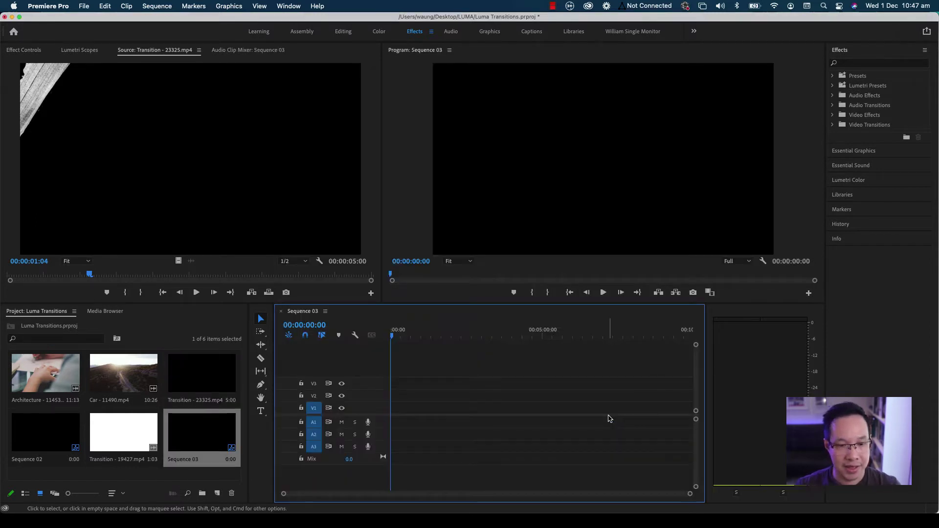
- Trim the Car - 11490.mp4 source from 00:00:01:24 to 00:00:09:00 and place its video at the start of track V1
{"action": "double_click", "coordinate": [140, 376]}
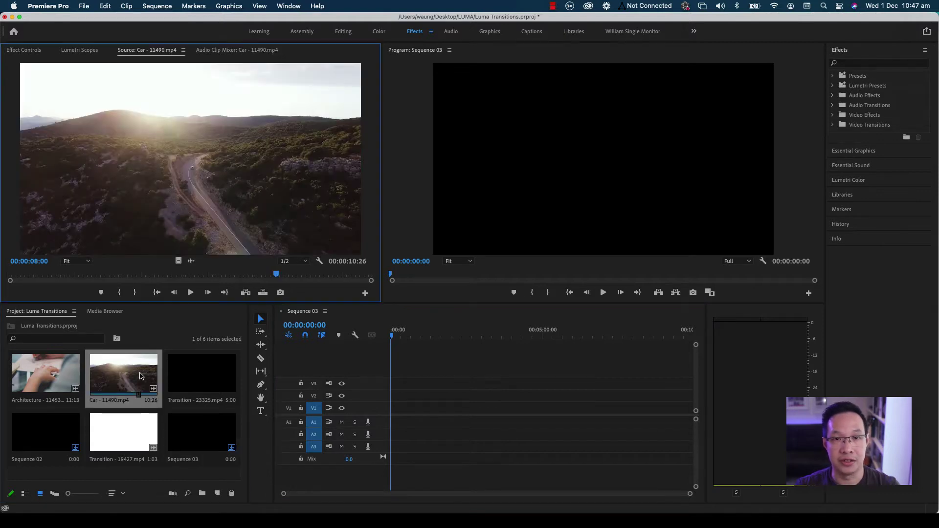
{"action": "left_click_drag", "start_coordinate": [112, 273], "coordinate": [68, 273]}
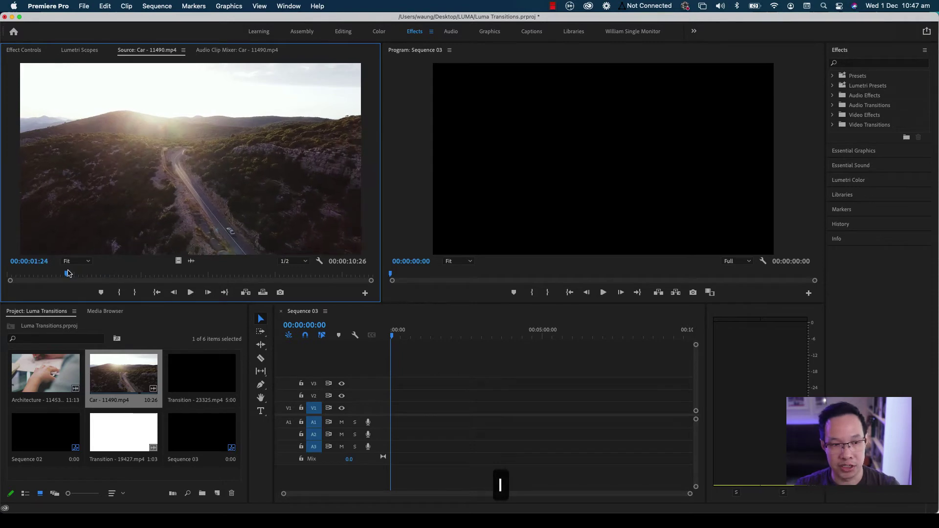
{"action": "key", "text": "i"}
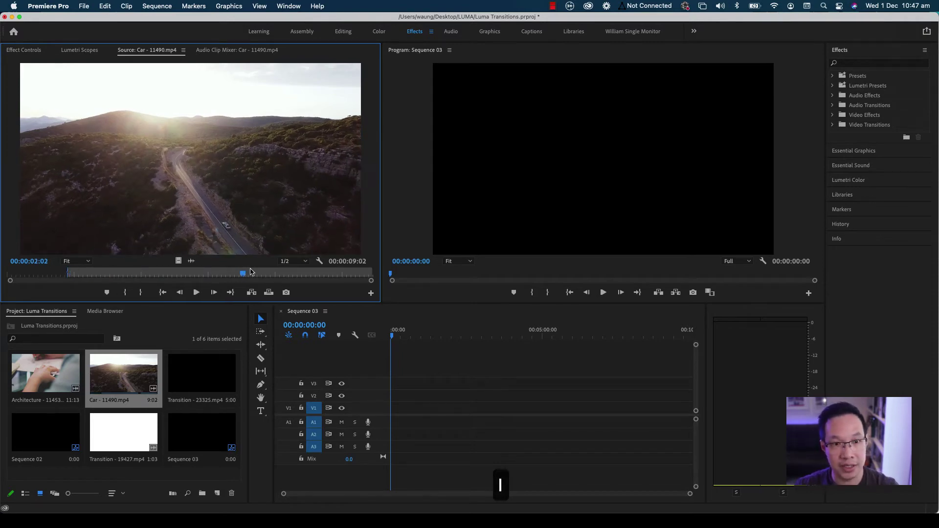
{"action": "left_click", "coordinate": [308, 274]}
{"action": "key", "text": "o"}
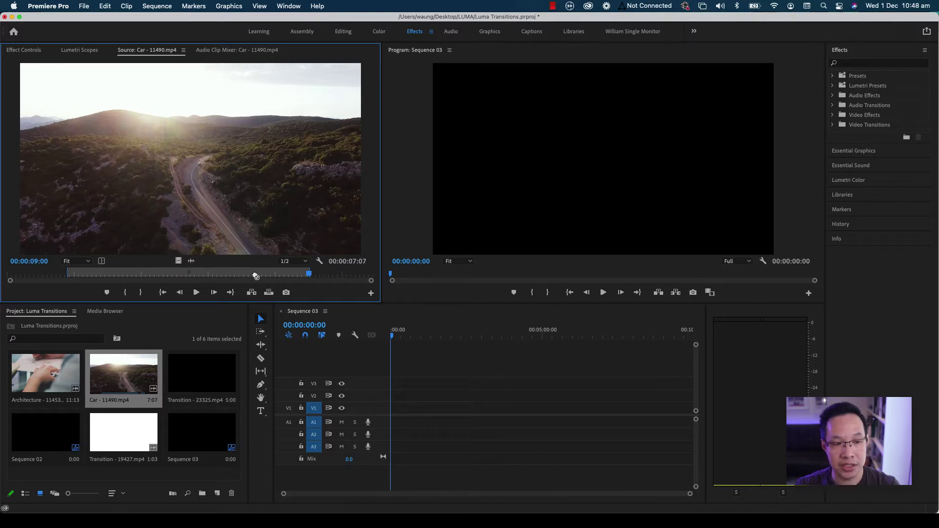
{"action": "left_click_drag", "start_coordinate": [256, 276], "coordinate": [384, 409]}
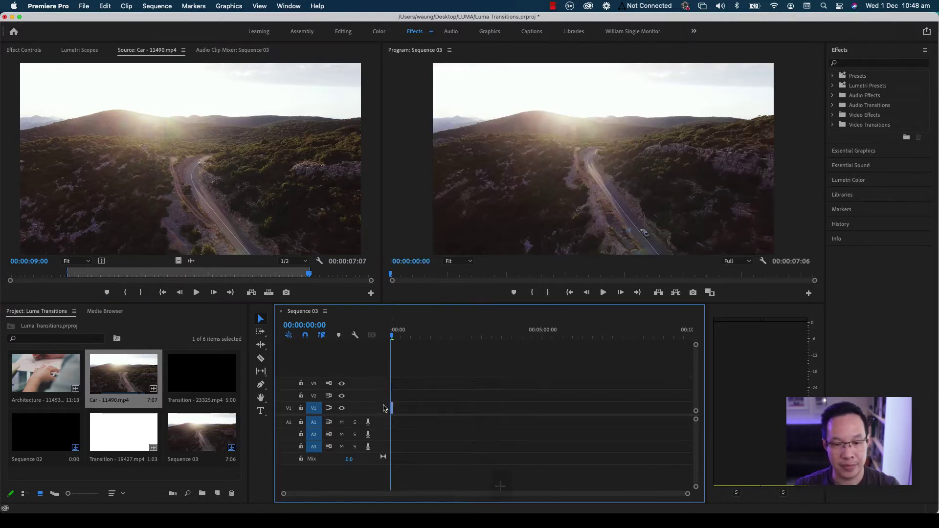
- Magnify the timeline, make track V1 taller so the Car clip's thumbnail shows, and preview its first two seconds
{"action": "key", "text": "="}
{"action": "key", "text": "="}
{"action": "key", "text": "="}
{"action": "key", "text": "="}
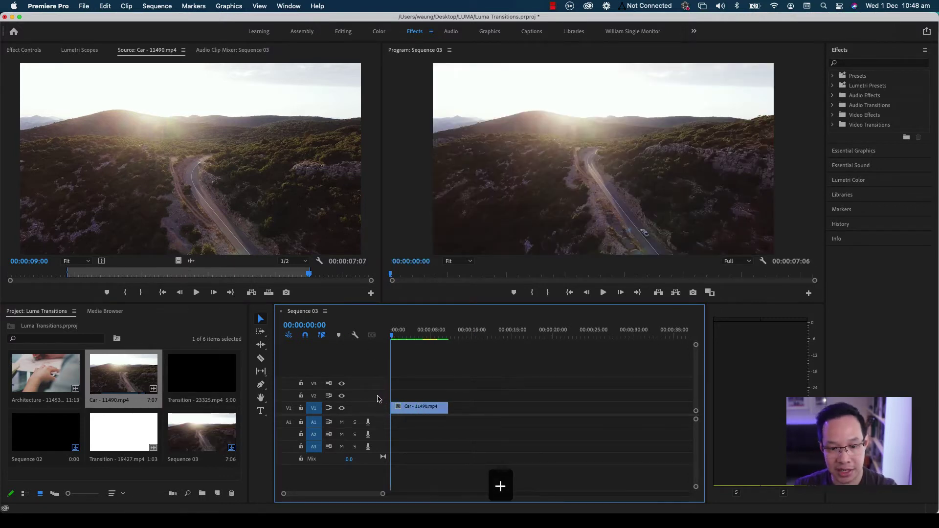
{"action": "key", "text": "-"}
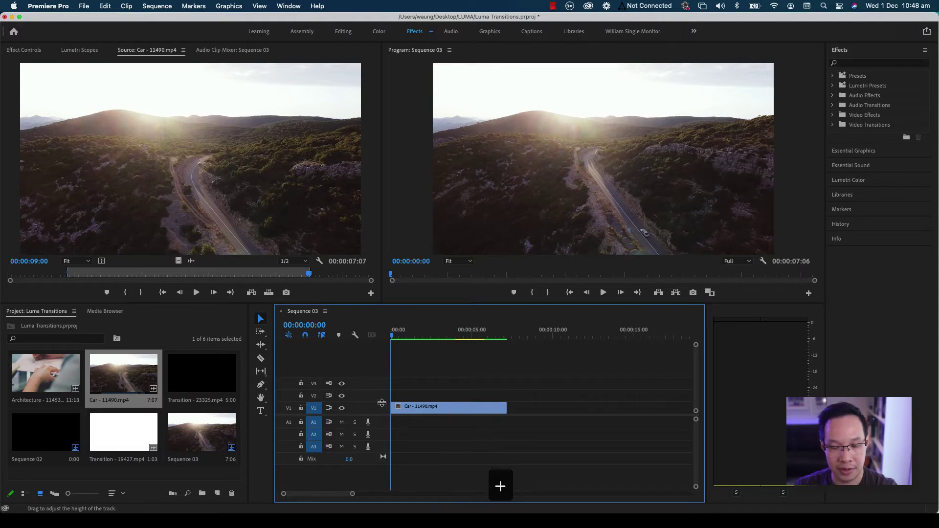
{"action": "left_click_drag", "start_coordinate": [382, 403], "coordinate": [382, 383]}
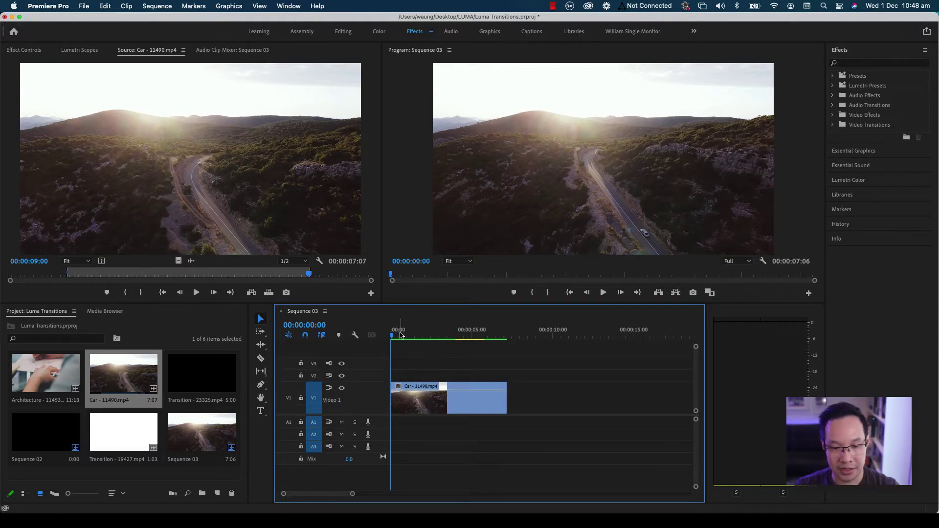
{"action": "left_click_drag", "start_coordinate": [400, 334], "coordinate": [429, 335]}
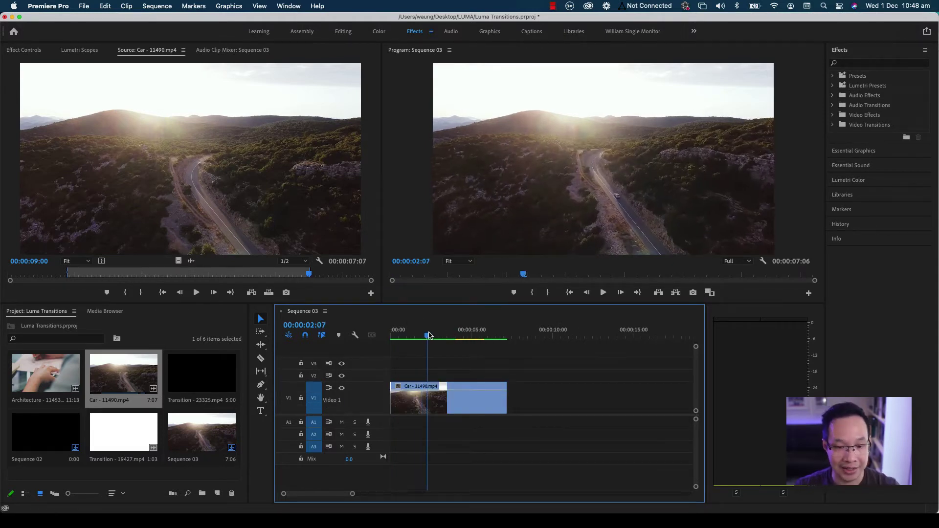
- Mark an in point near the start of the Architecture - 11453.mp4 source and an out point at 00:00:09:02
{"action": "double_click", "coordinate": [48, 383]}
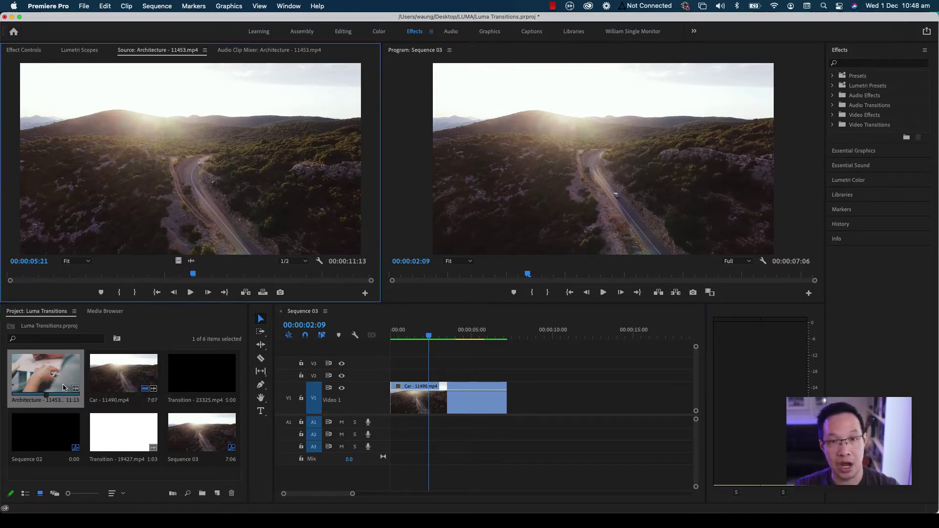
{"action": "mouse_move", "coordinate": [189, 276]}
{"action": "left_mouse_down"}
{"action": "mouse_move", "coordinate": [61, 275]}
{"action": "mouse_move", "coordinate": [276, 274]}
{"action": "left_mouse_up"}
{"action": "key", "text": "i"}
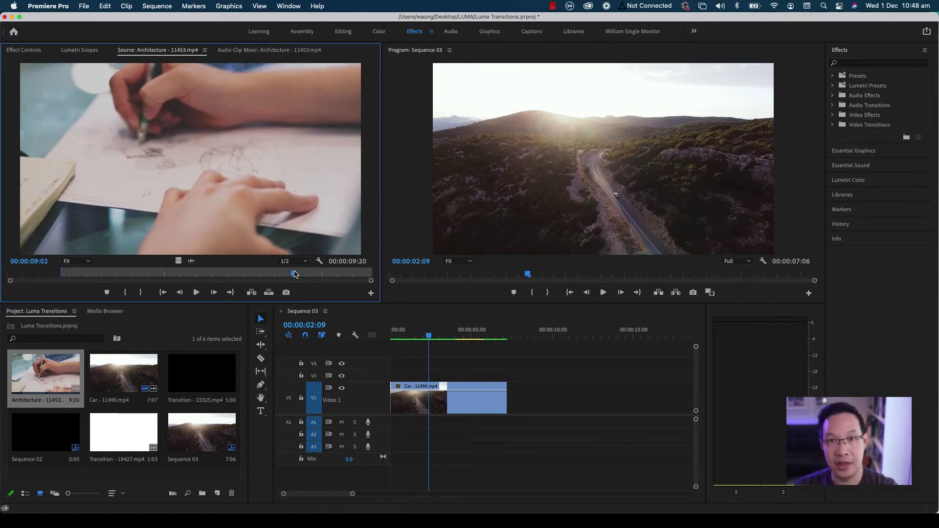
{"action": "key", "text": "o"}
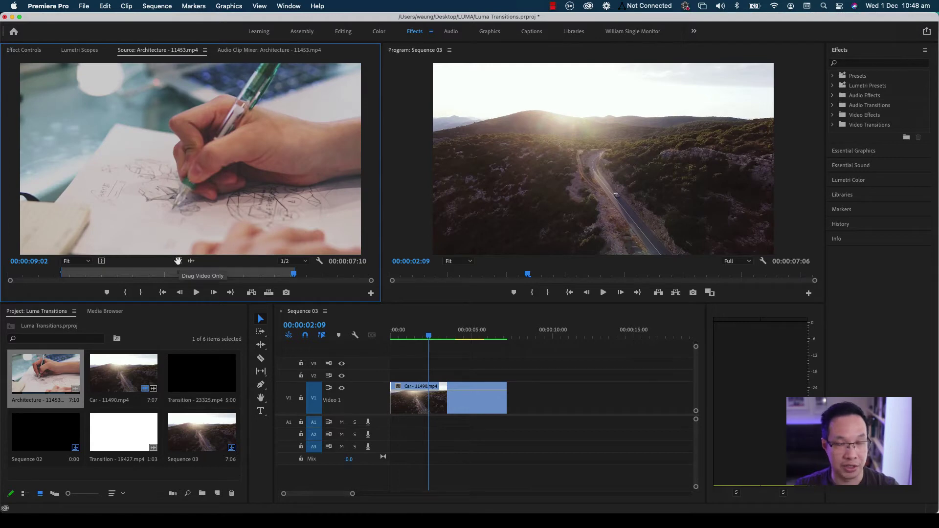
- Place only the video of the Architecture clip on track V3 from about 5 seconds, overlapping the Car clip's end, and preview the overlap
{"action": "left_click_drag", "start_coordinate": [178, 261], "coordinate": [468, 363]}
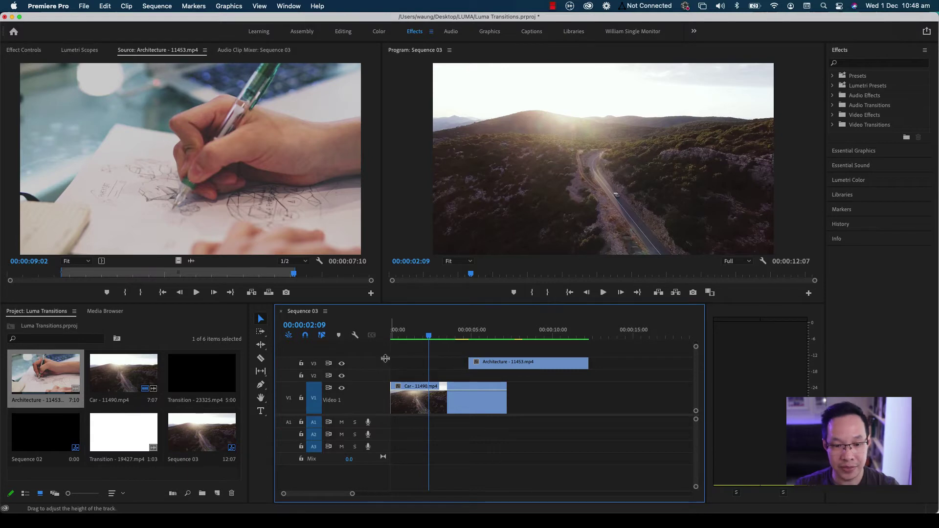
{"action": "left_click_drag", "start_coordinate": [512, 364], "coordinate": [525, 364]}
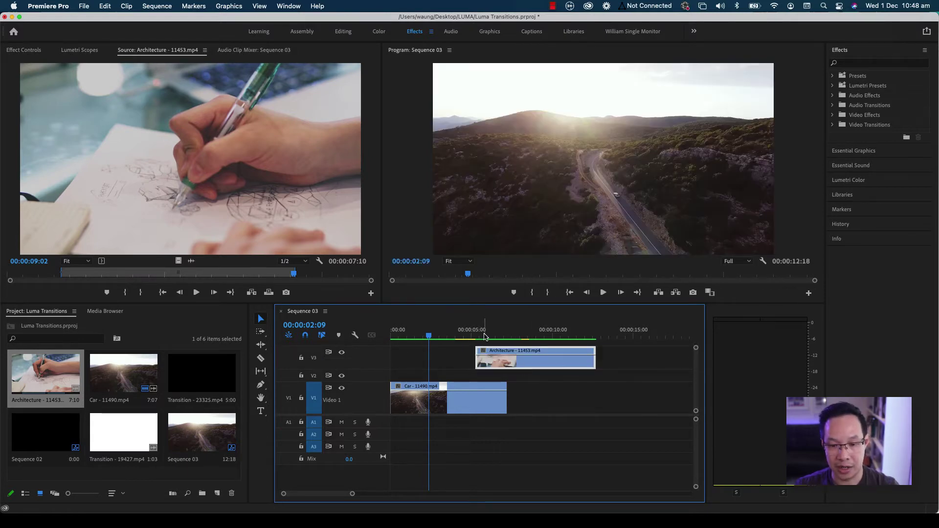
{"action": "mouse_move", "coordinate": [497, 337]}
{"action": "left_mouse_down"}
{"action": "mouse_move", "coordinate": [482, 337]}
{"action": "mouse_move", "coordinate": [508, 339]}
{"action": "mouse_move", "coordinate": [472, 338]}
{"action": "mouse_move", "coordinate": [482, 339]}
{"action": "left_mouse_up"}
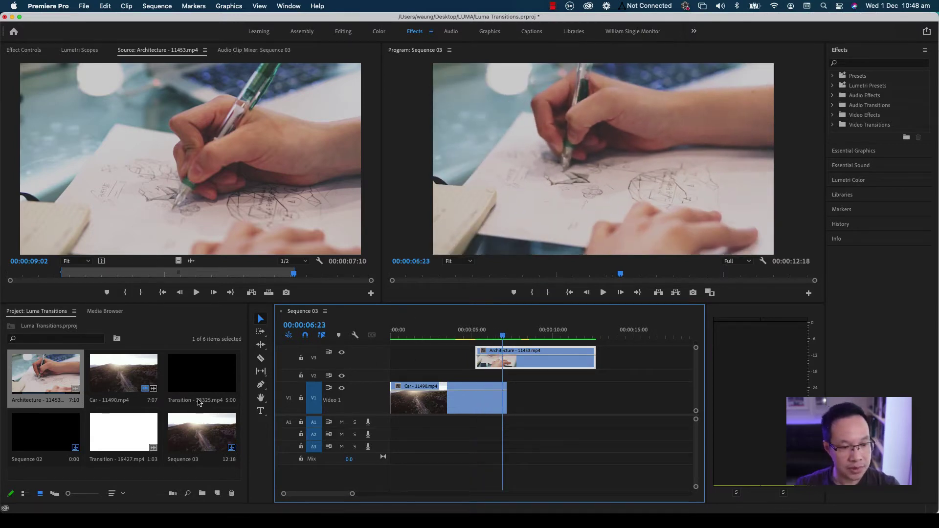
- Place Transition - 23325.mp4 on track V2 between the two clips, extending the Car clip's end and the Architecture clip's start to match it
{"action": "double_click", "coordinate": [210, 376]}
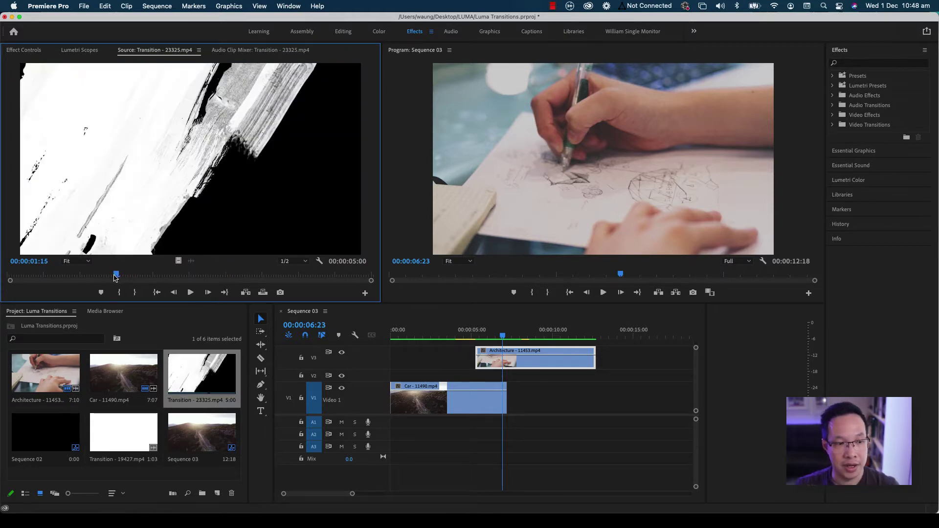
{"action": "mouse_move", "coordinate": [75, 278]}
{"action": "left_mouse_down"}
{"action": "mouse_move", "coordinate": [53, 278]}
{"action": "mouse_move", "coordinate": [359, 279]}
{"action": "mouse_move", "coordinate": [27, 274]}
{"action": "mouse_move", "coordinate": [170, 275]}
{"action": "mouse_move", "coordinate": [44, 273]}
{"action": "left_mouse_up"}
{"action": "mouse_move", "coordinate": [379, 279]}
{"action": "left_mouse_down"}
{"action": "mouse_move", "coordinate": [169, 274]}
{"action": "mouse_move", "coordinate": [491, 373]}
{"action": "mouse_move", "coordinate": [484, 378]}
{"action": "mouse_move", "coordinate": [511, 379]}
{"action": "mouse_move", "coordinate": [477, 378]}
{"action": "mouse_move", "coordinate": [537, 398]}
{"action": "mouse_move", "coordinate": [526, 377]}
{"action": "left_mouse_up"}
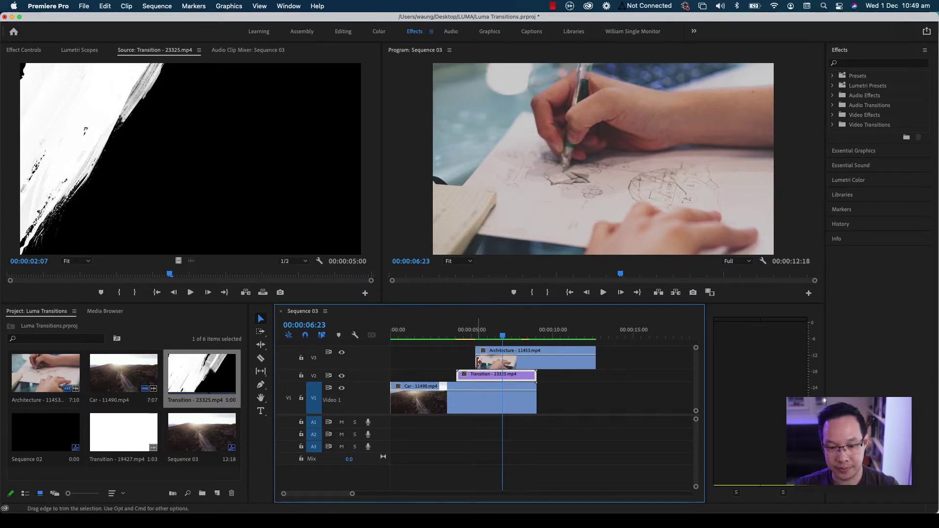
{"action": "left_click_drag", "start_coordinate": [475, 361], "coordinate": [458, 361]}
{"action": "key", "text": "Up"}
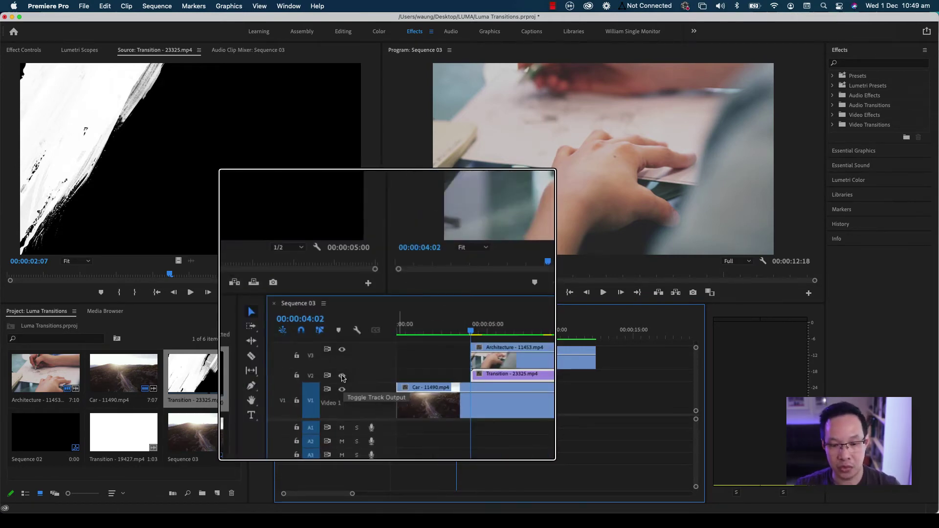
- Preview the transition clip's brush stroke at 00:00:02:07, and turn off the output of track V2
{"action": "double_click", "coordinate": [487, 375]}
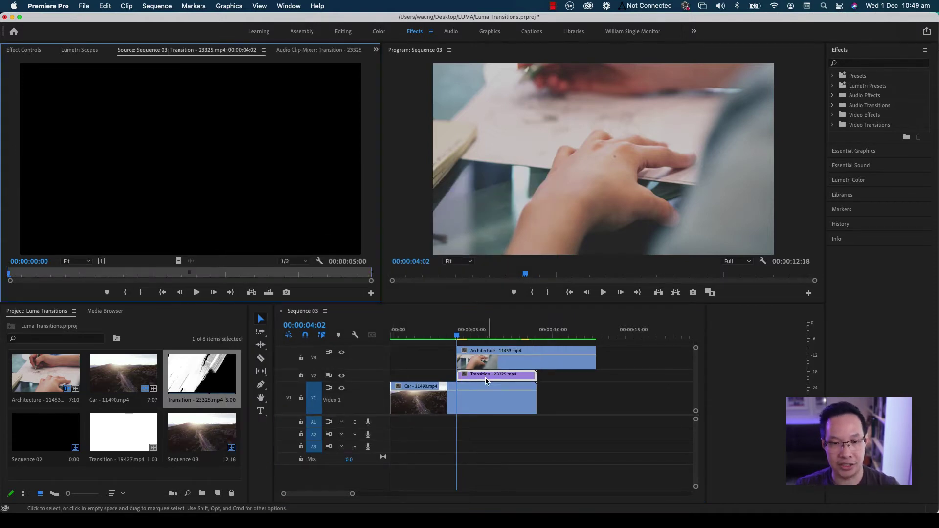
{"action": "left_click", "coordinate": [173, 273]}
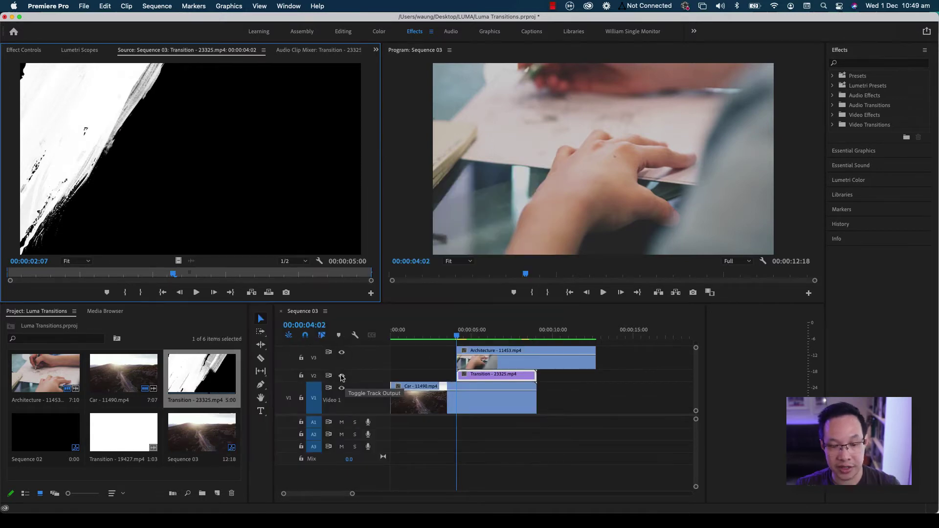
{"action": "left_click", "coordinate": [341, 376]}
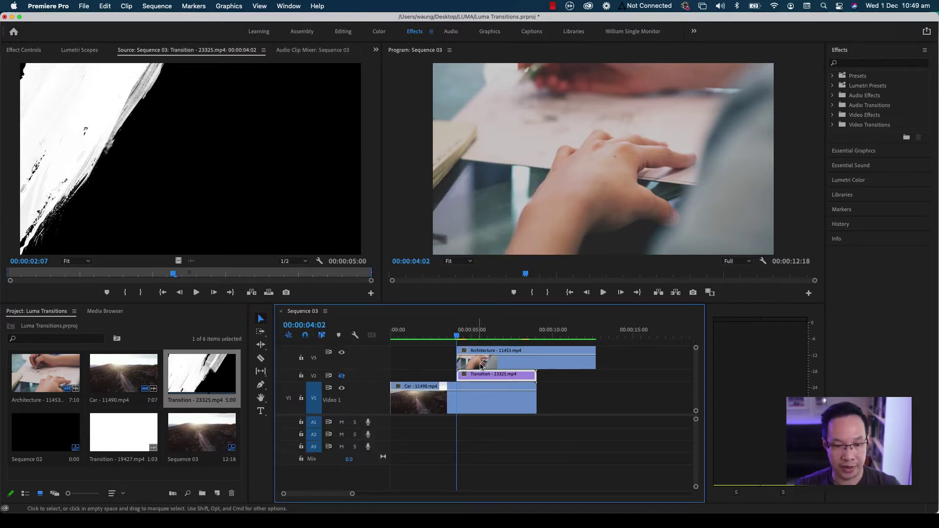
{"action": "left_click", "coordinate": [486, 336]}
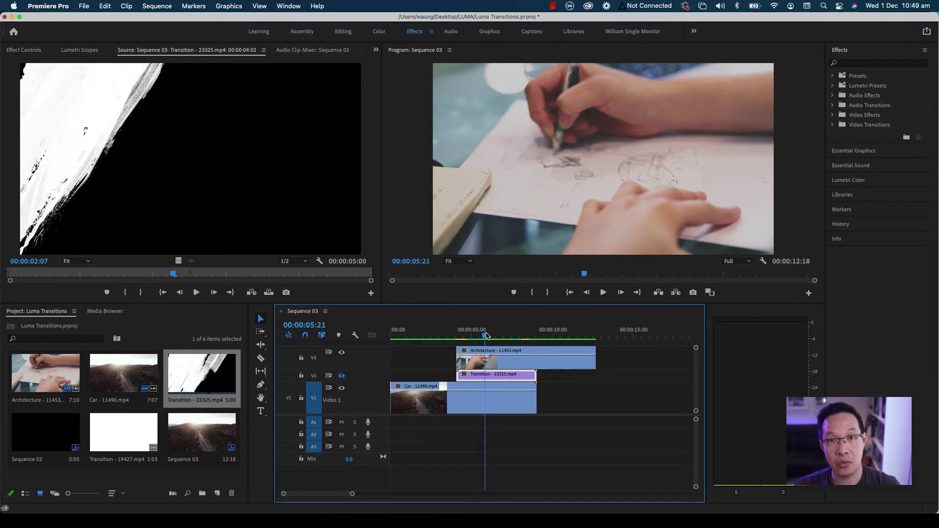
- Apply the Set Matte effect to the Architecture clip on V3 and take its matte from Video 2
{"action": "left_click", "coordinate": [495, 363]}
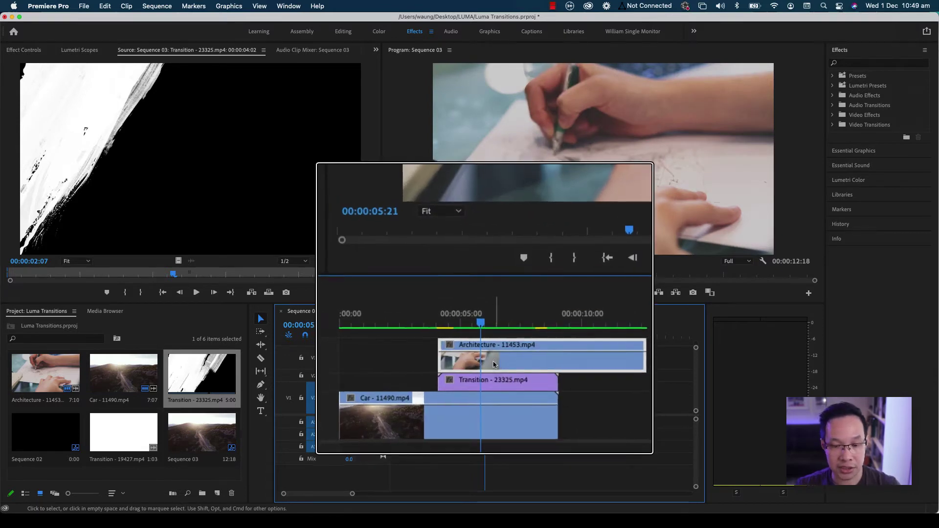
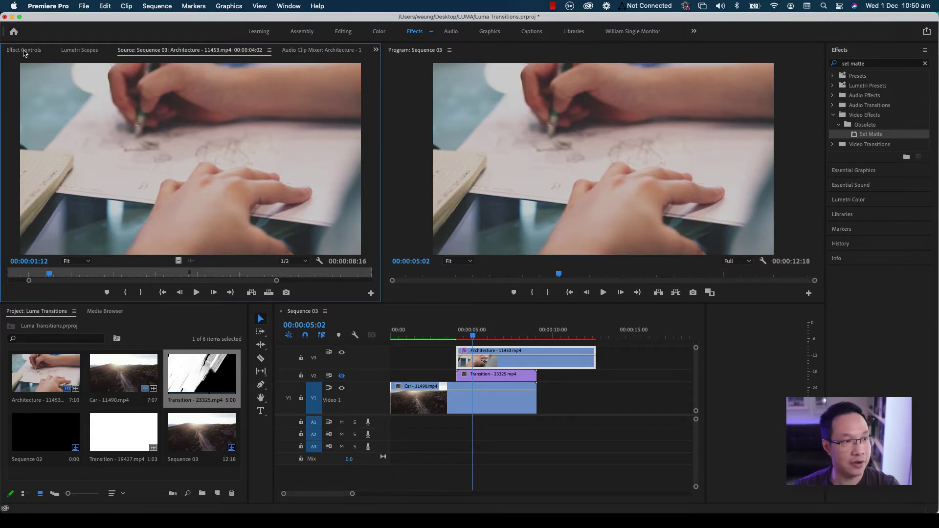
{"action": "left_click", "coordinate": [23, 50]}
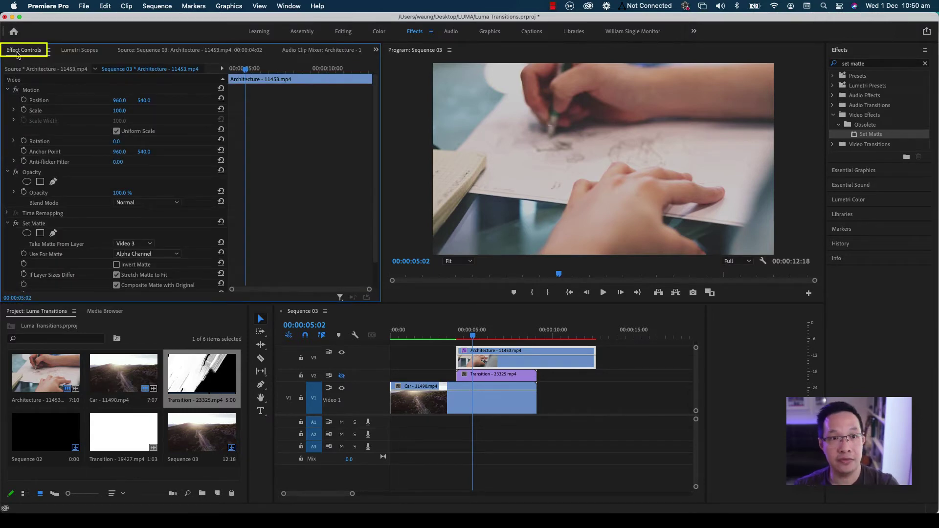
{"action": "left_click", "coordinate": [290, 6]}
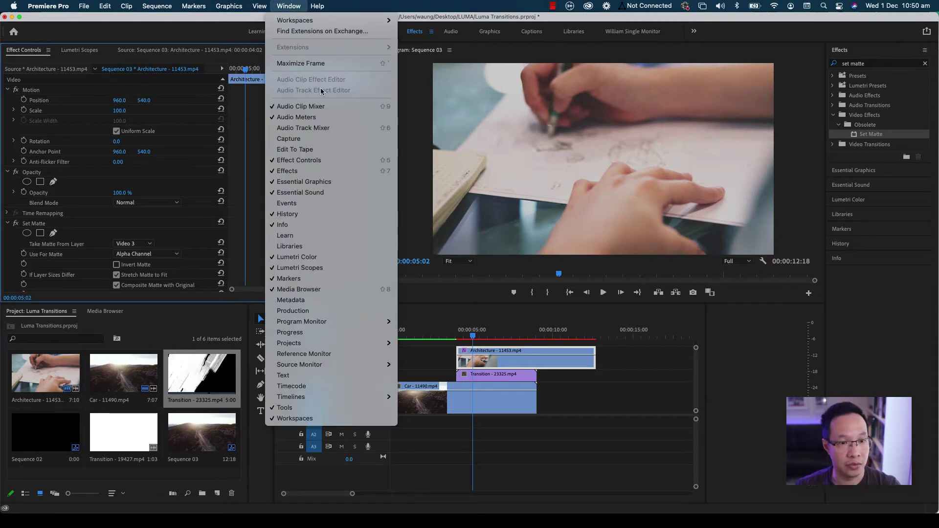
{"action": "key", "text": "shift+5"}
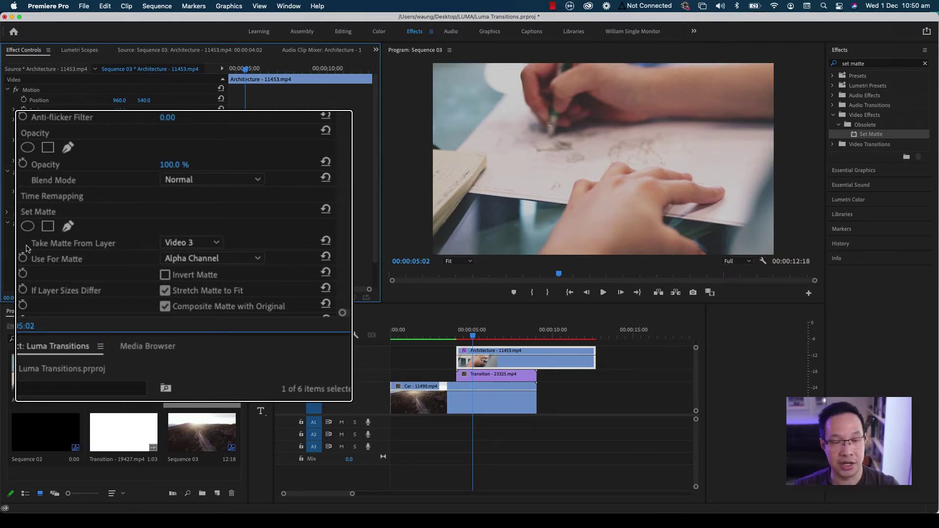
{"action": "left_click", "coordinate": [191, 243]}
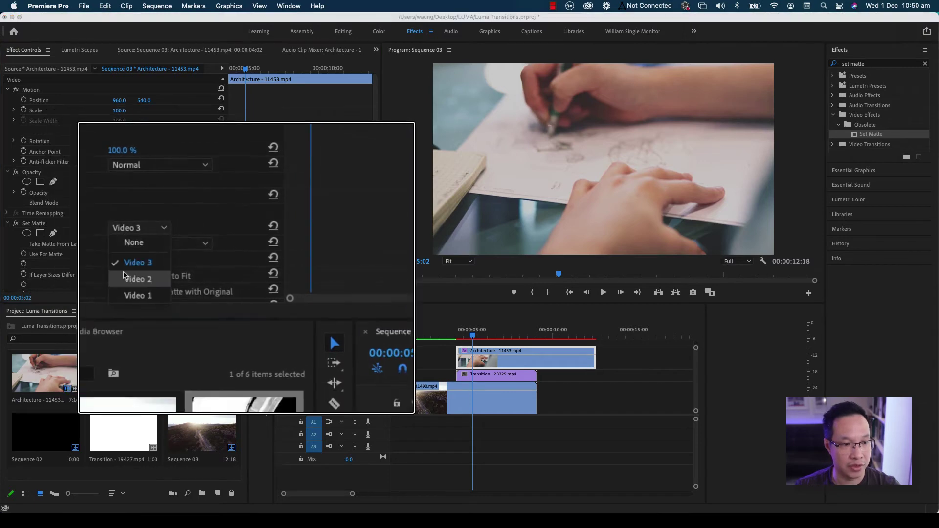
{"action": "left_click", "coordinate": [128, 278]}
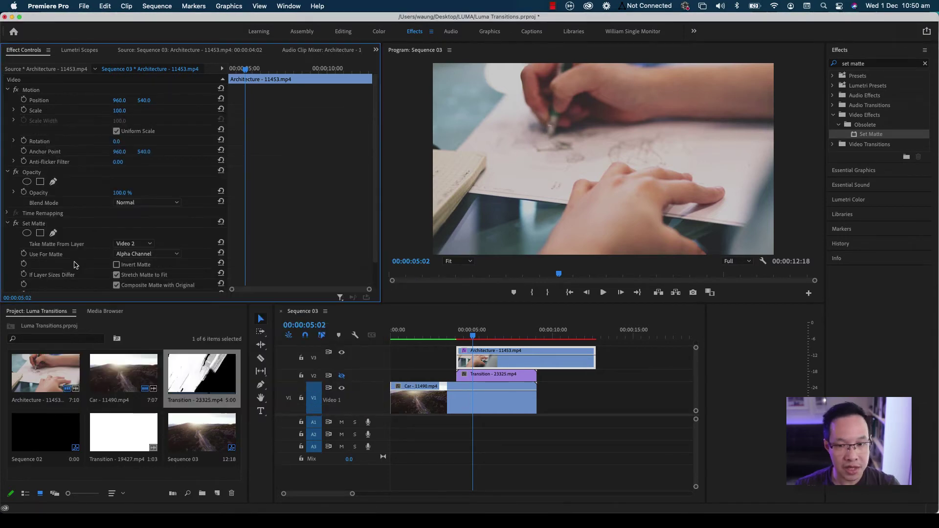
- Set the playhead to 00:00:05:09 and make the Architecture clip's Set Matte use Luminance for its matte
{"action": "left_click", "coordinate": [478, 335]}
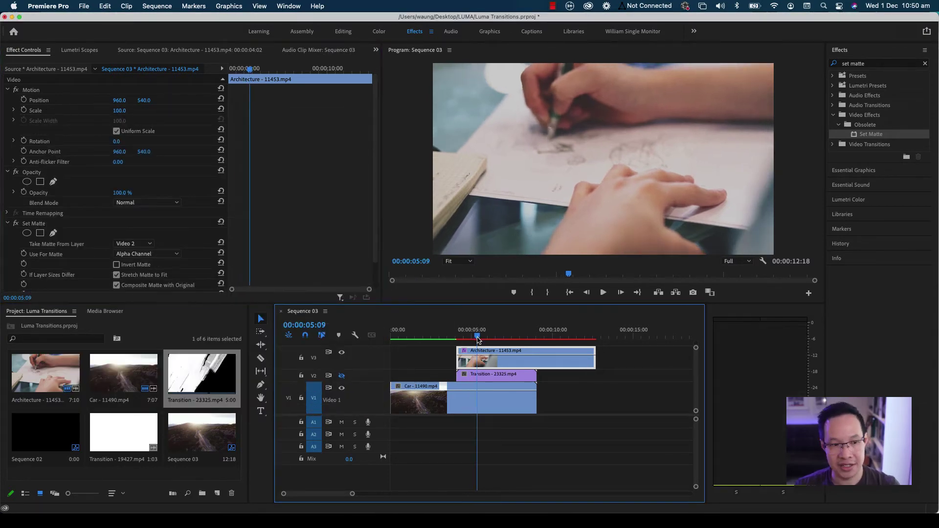
{"action": "left_click", "coordinate": [128, 251]}
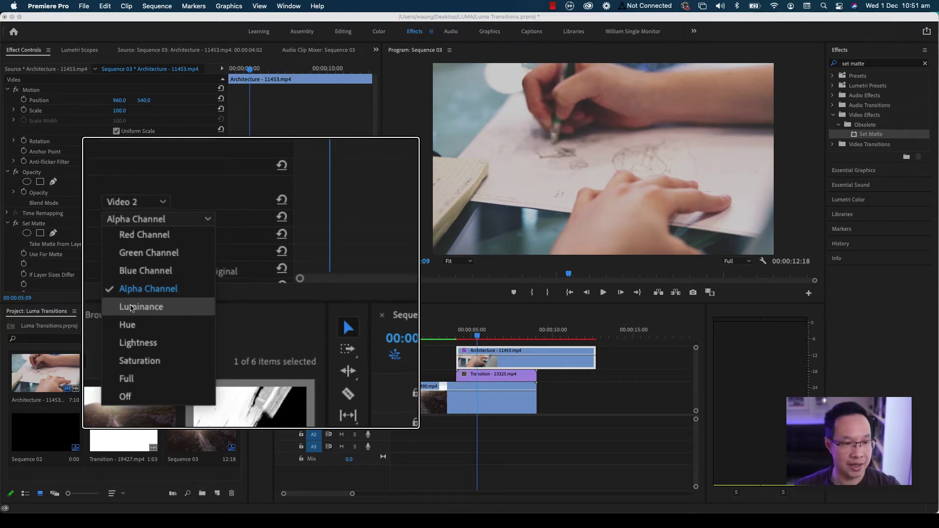
{"action": "left_click", "coordinate": [126, 307]}
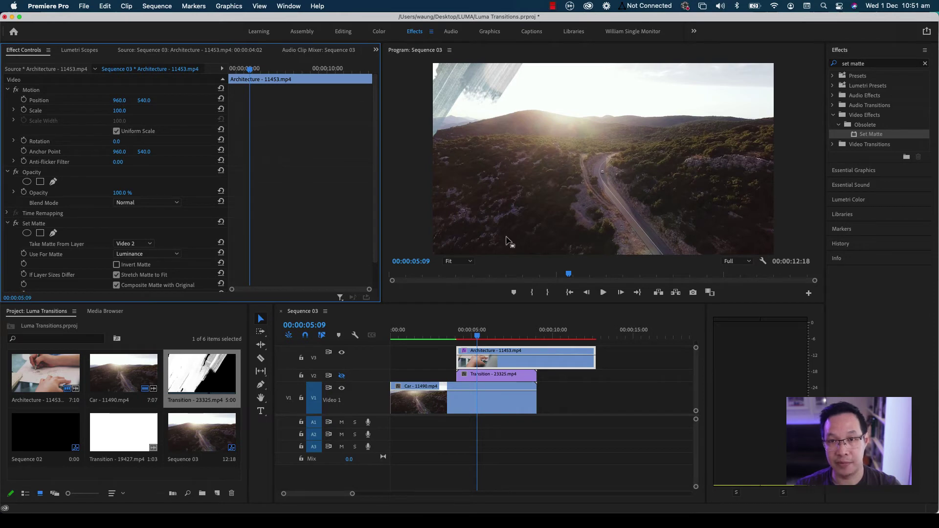
- Play the sequence from its beginning to preview the luma transition up to just past the Transition clip's end
{"action": "mouse_move", "coordinate": [478, 336]}
{"action": "left_mouse_down"}
{"action": "mouse_move", "coordinate": [505, 335]}
{"action": "mouse_move", "coordinate": [390, 335]}
{"action": "left_mouse_up"}
{"action": "key", "text": "space"}
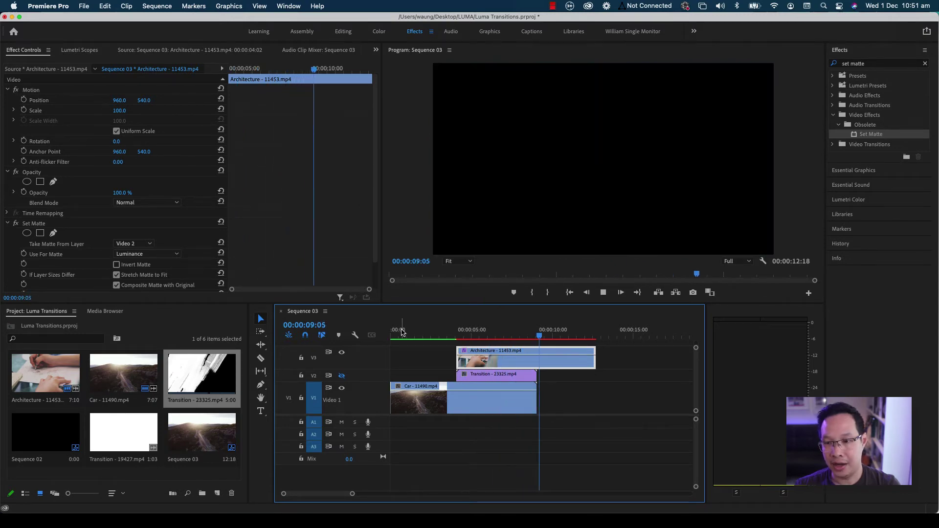
{"action": "key", "text": "space"}
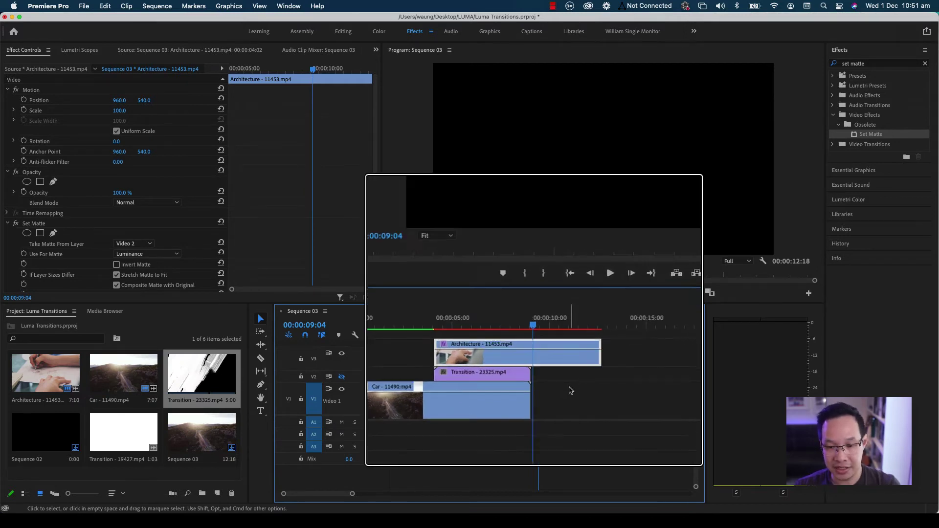
- Split the Architecture clip on V3 at 00:00:09:02, where the Transition clip ends
{"action": "left_click_drag", "start_coordinate": [538, 330], "coordinate": [537, 330]}
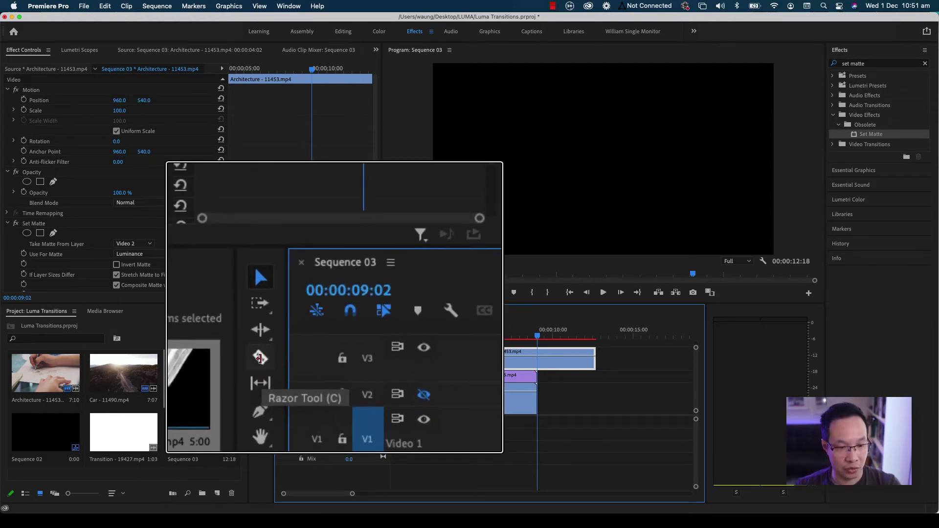
{"action": "key", "text": "c"}
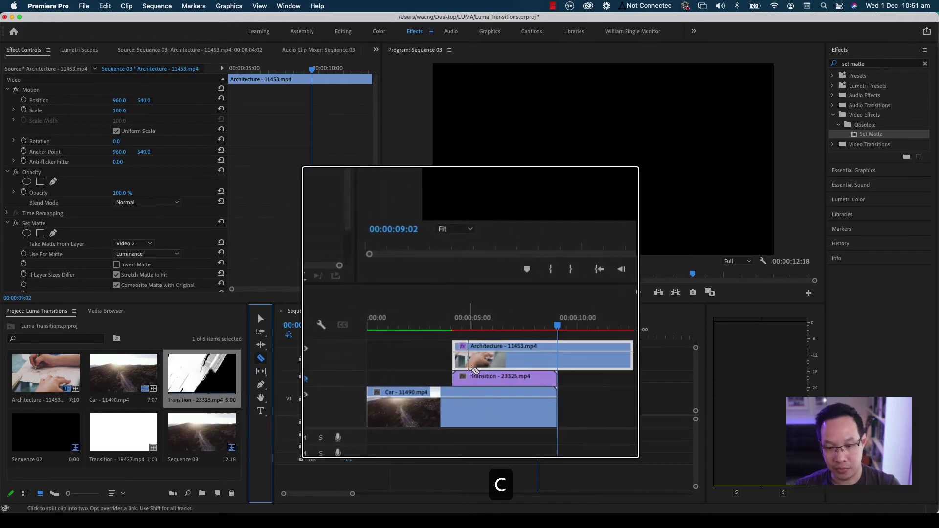
{"action": "left_click", "coordinate": [540, 357]}
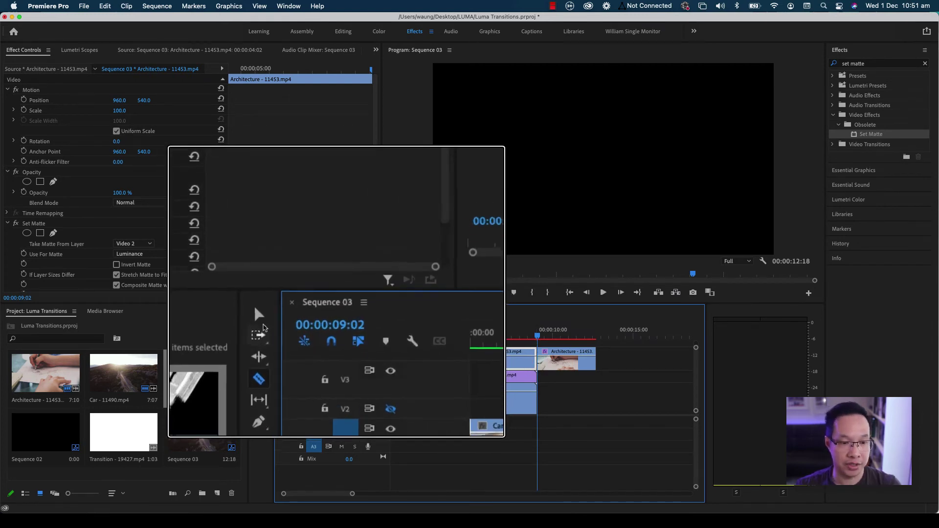
{"action": "key", "text": "v"}
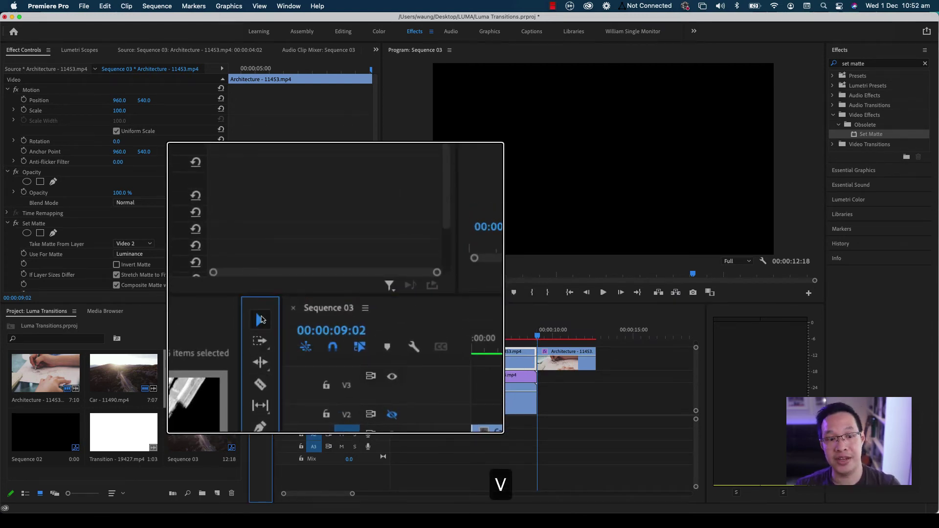
- Remove the Set Matte effect from the second part of the Architecture clip and render the sequence for preview
{"action": "left_click", "coordinate": [572, 368]}
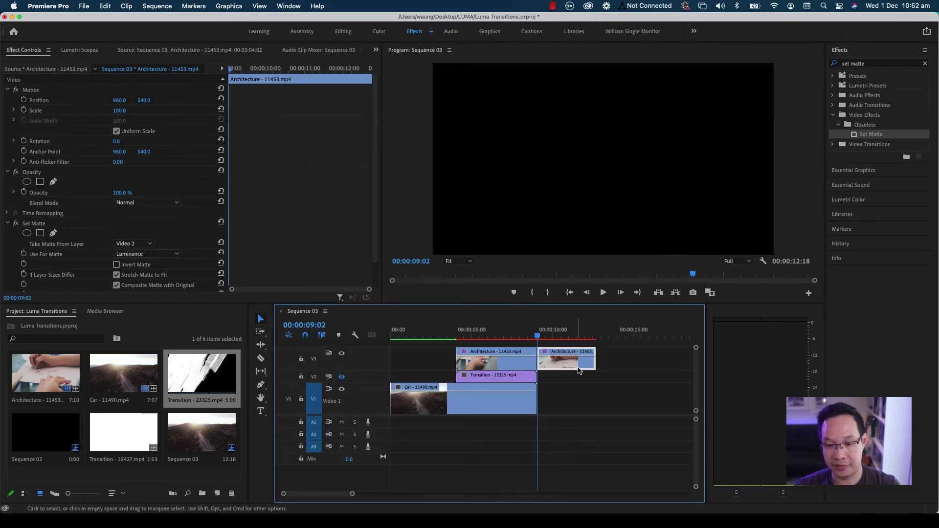
{"action": "left_click", "coordinate": [35, 226]}
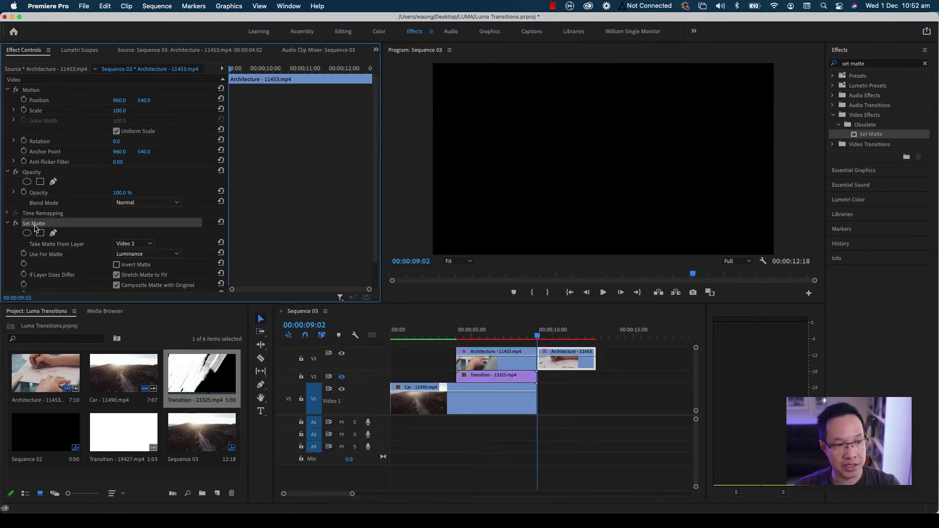
{"action": "key", "text": "BackSpace"}
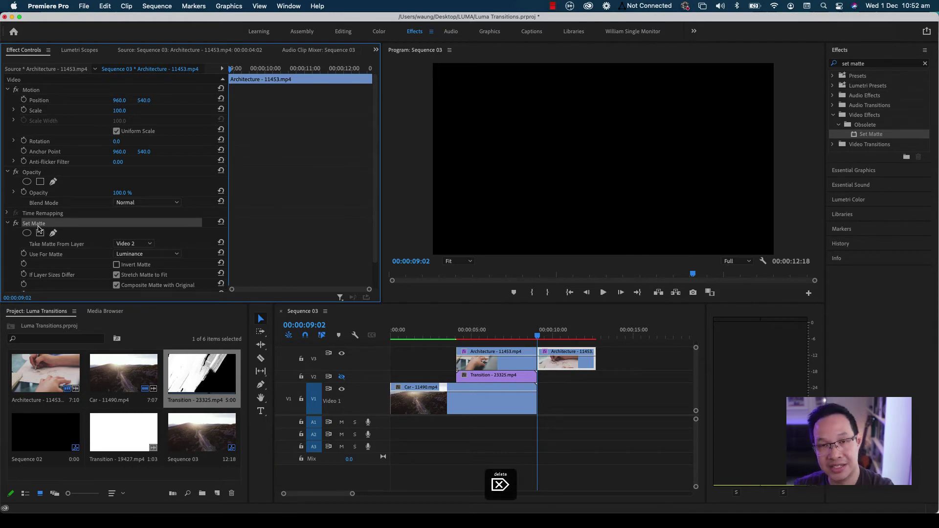
{"action": "left_click_drag", "start_coordinate": [512, 331], "coordinate": [402, 333]}
{"action": "key", "text": "Return"}
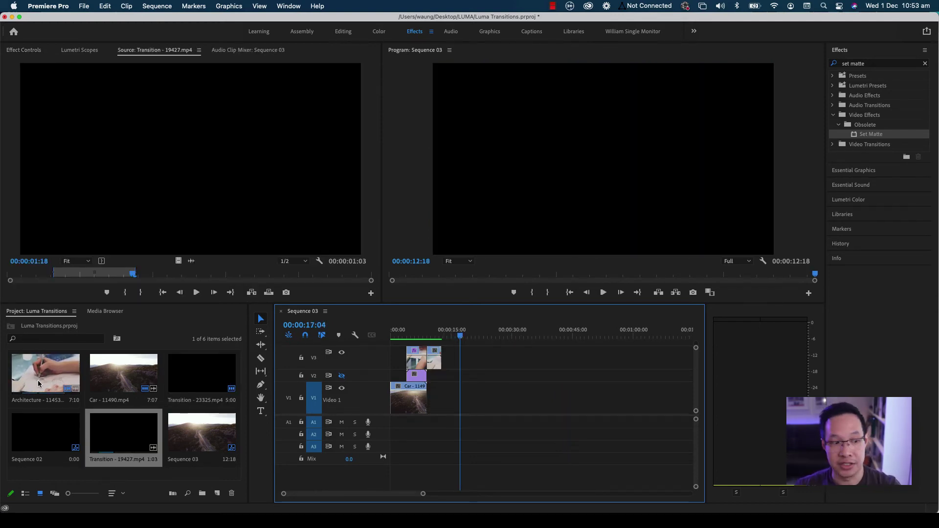
- Place only the video of the Architecture clip on V3 from about 27 seconds and of the Car clip on V1 from about 19 seconds
{"action": "double_click", "coordinate": [40, 380]}
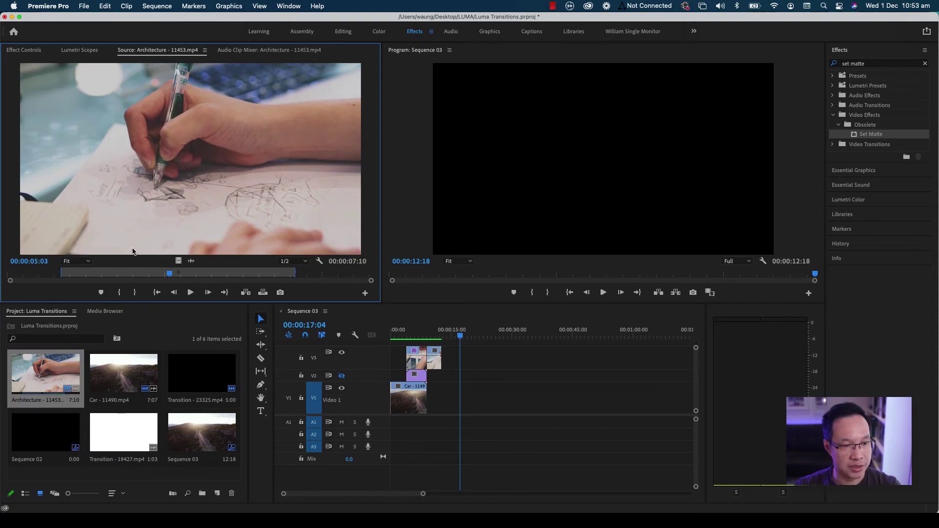
{"action": "left_click_drag", "start_coordinate": [179, 260], "coordinate": [516, 372]}
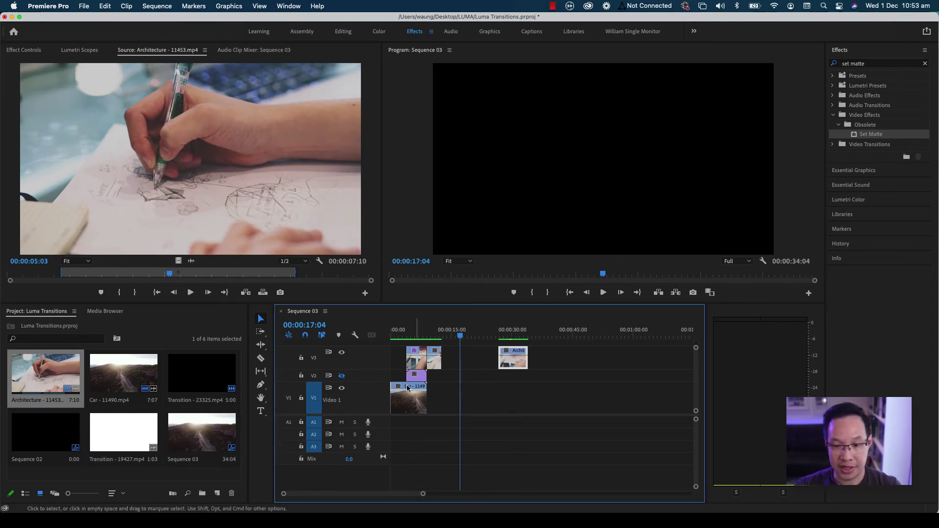
{"action": "double_click", "coordinate": [132, 382]}
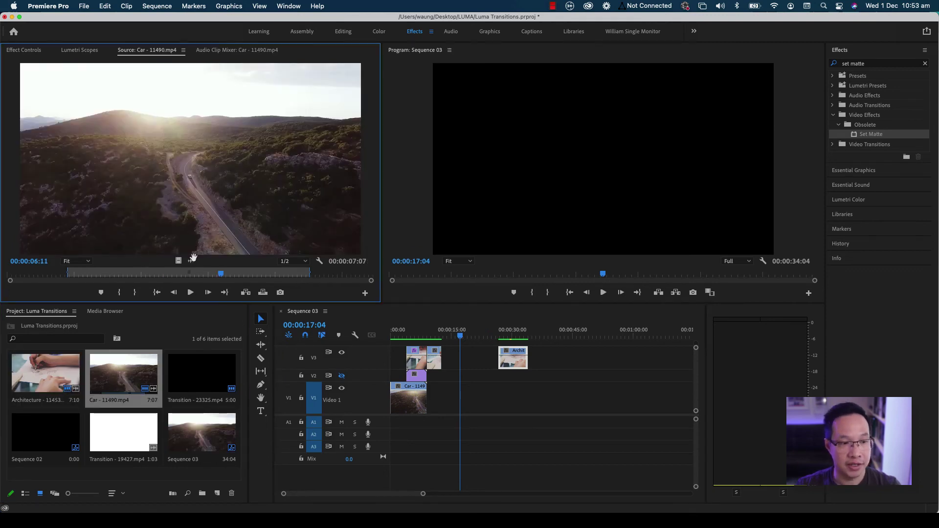
{"action": "left_click_drag", "start_coordinate": [178, 261], "coordinate": [477, 401]}
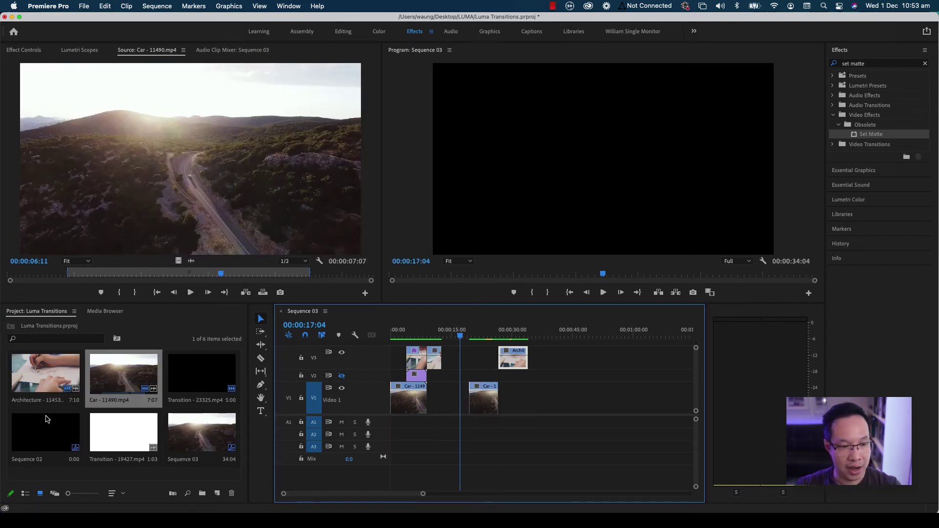
- Mark Transition - 19427.mp4 from about 00:00:00:17 to 00:00:01:19 and place its video on V2 over the new Car clip's end
{"action": "double_click", "coordinate": [98, 430]}
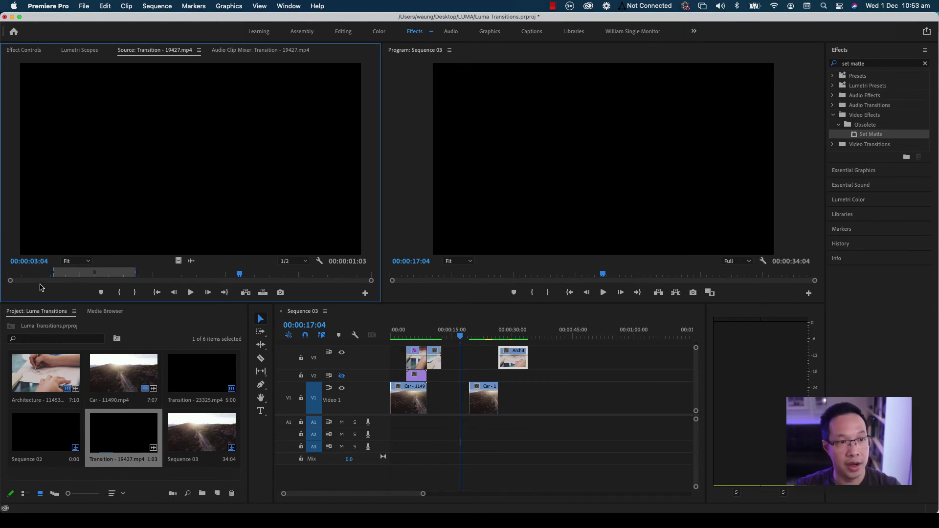
{"action": "mouse_move", "coordinate": [49, 274]}
{"action": "left_mouse_down"}
{"action": "mouse_move", "coordinate": [362, 277]}
{"action": "mouse_move", "coordinate": [47, 275]}
{"action": "left_mouse_up"}
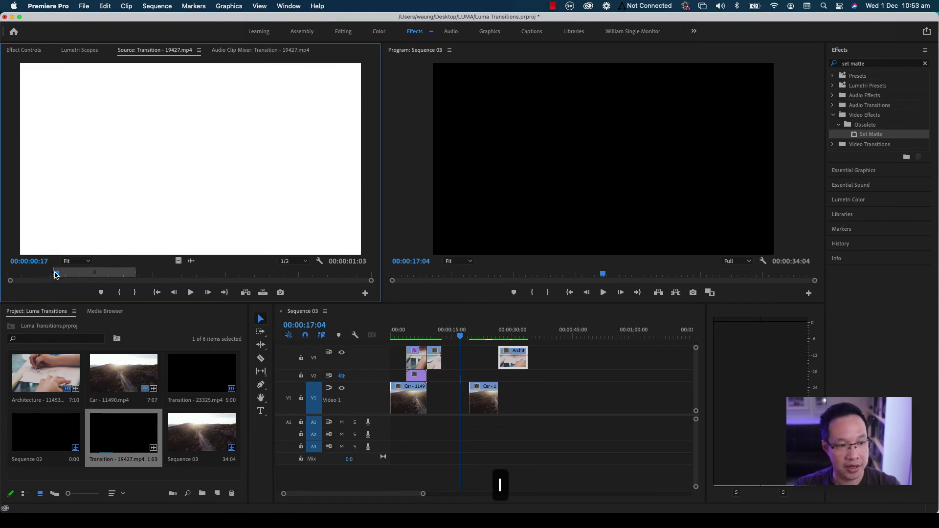
{"action": "key", "text": "space"}
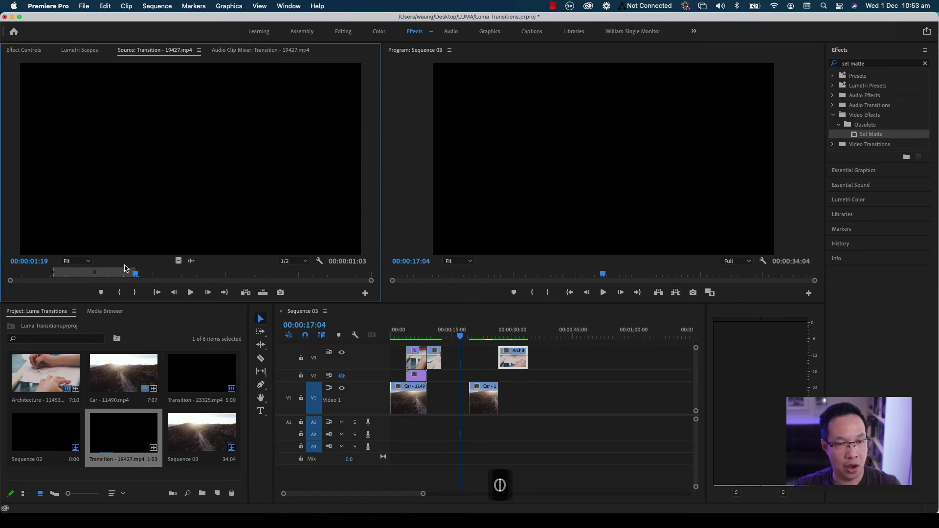
{"action": "key", "text": "o"}
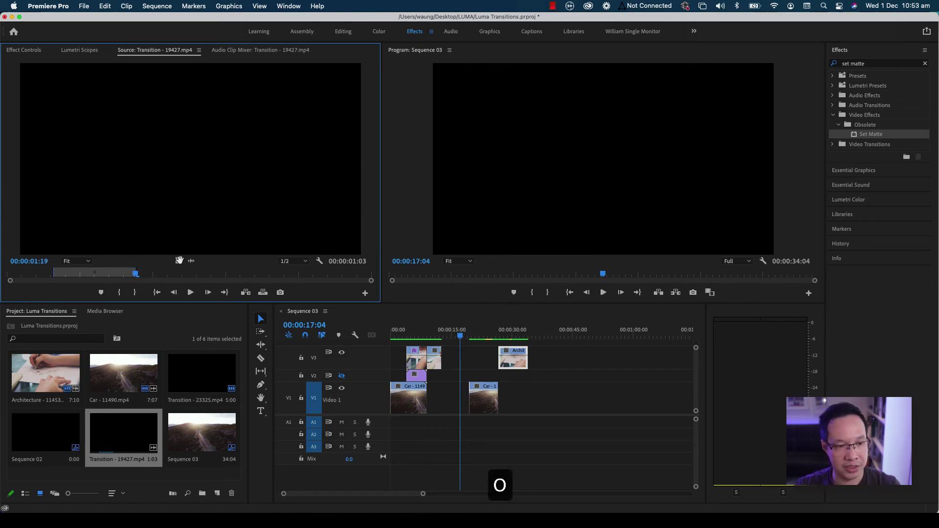
{"action": "left_click_drag", "start_coordinate": [179, 260], "coordinate": [496, 377]}
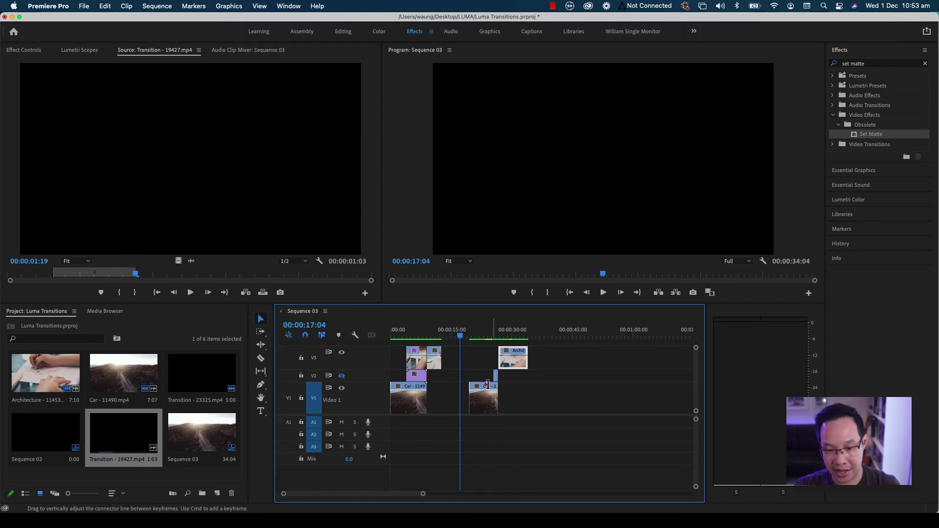
- Shift the new Architecture clip on V3 earlier so it starts together with the Transition - 19427.mp4 clip on V2
{"action": "left_click", "coordinate": [495, 336]}
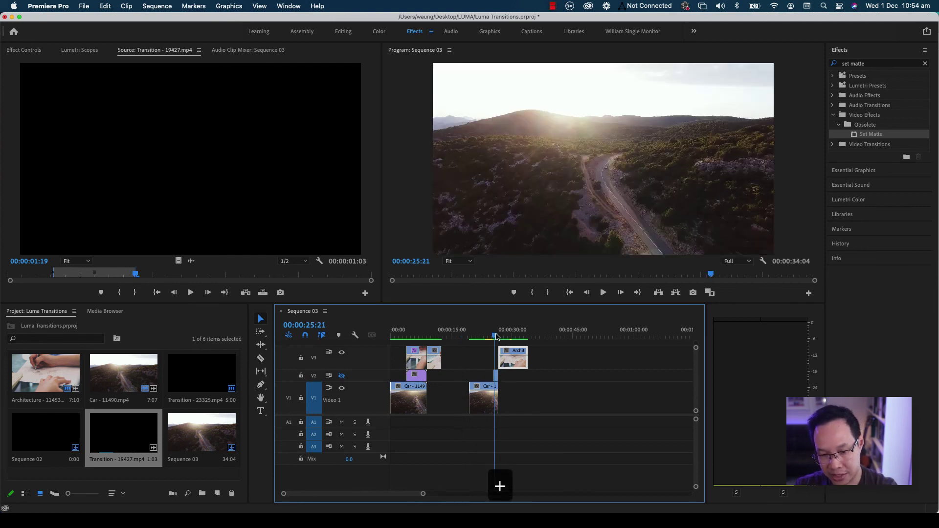
{"action": "key", "text": "equal"}
{"action": "key", "text": "equal"}
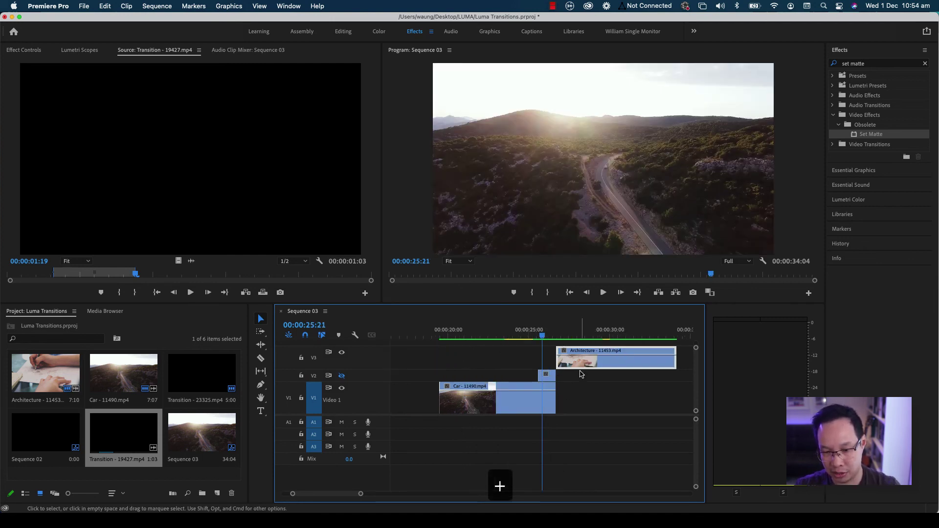
{"action": "left_click_drag", "start_coordinate": [582, 367], "coordinate": [564, 367]}
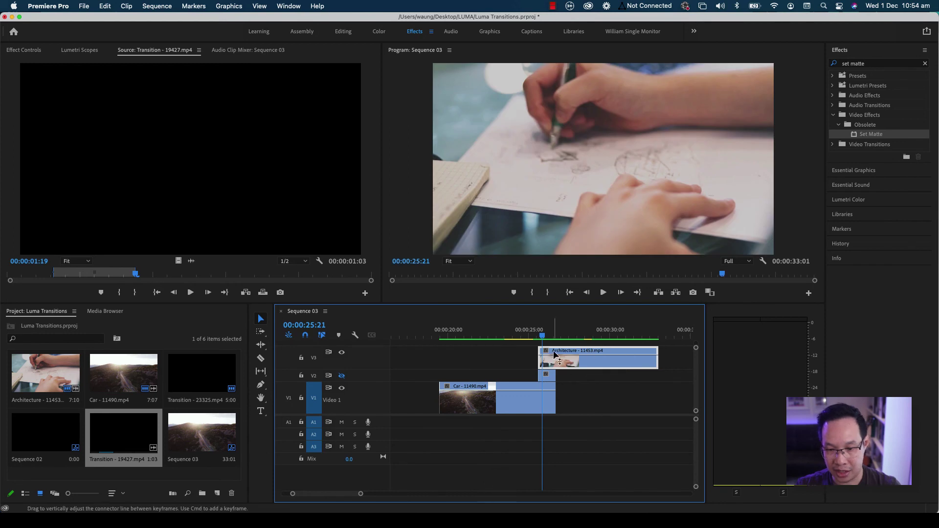
- Set the playhead to 00:00:26:09, apply Set Matte to the new Architecture clip on V3, and open its effect settings
{"action": "mouse_move", "coordinate": [543, 337]}
{"action": "left_mouse_down"}
{"action": "mouse_move", "coordinate": [531, 337]}
{"action": "mouse_move", "coordinate": [551, 337]}
{"action": "left_mouse_up"}
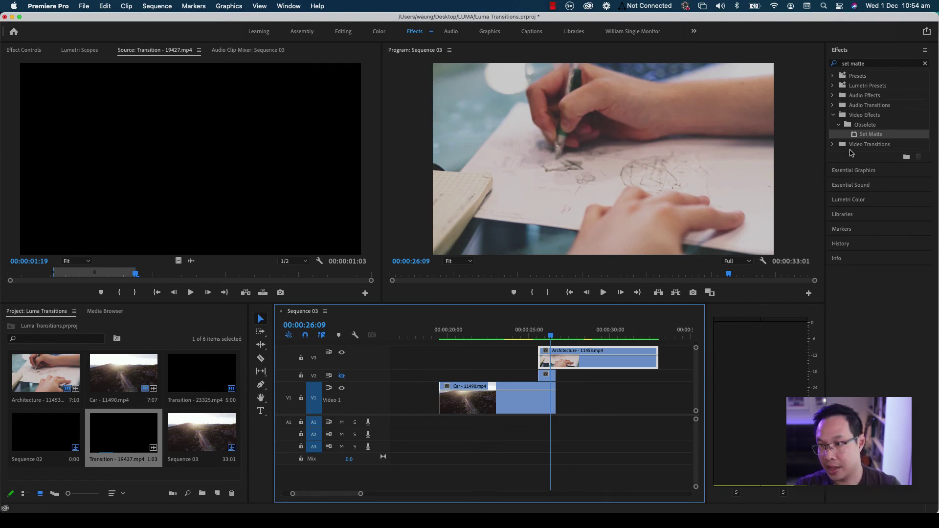
{"action": "left_click_drag", "start_coordinate": [866, 136], "coordinate": [565, 356]}
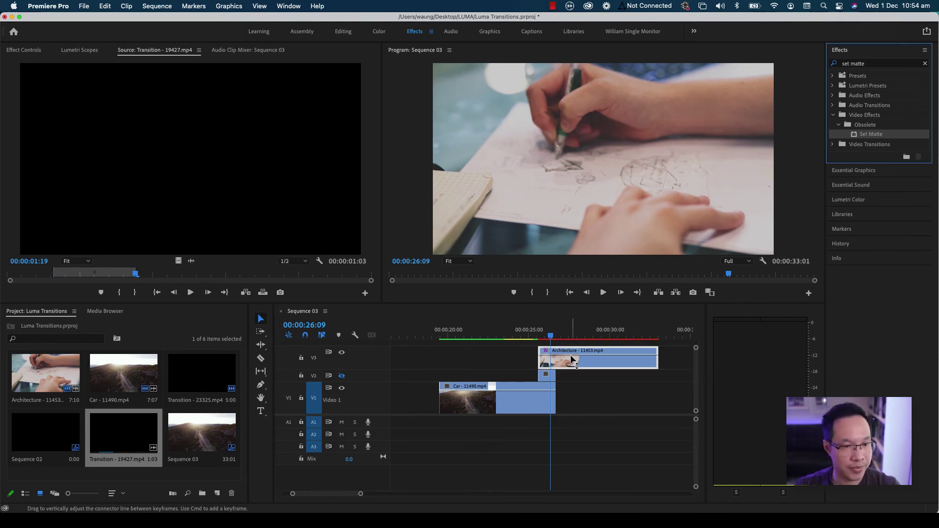
{"action": "left_click", "coordinate": [25, 51]}
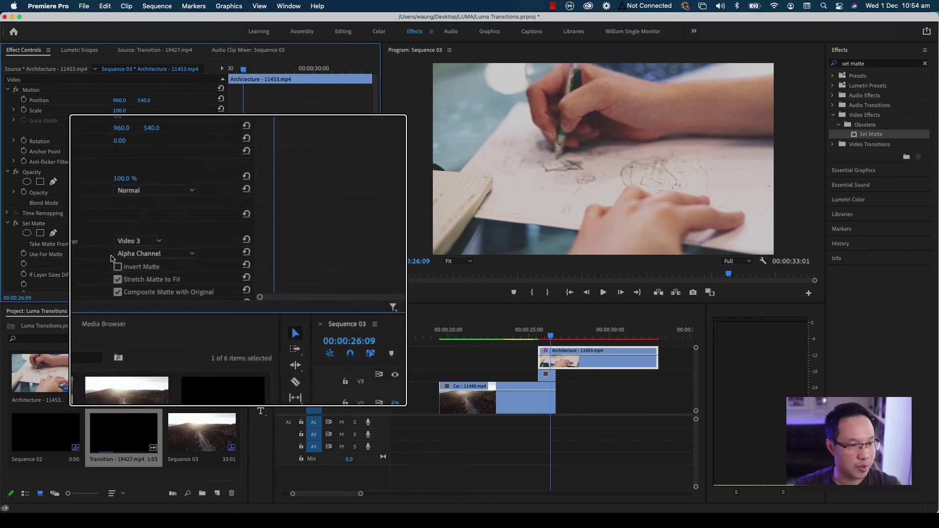
- Set the Architecture clip's Set Matte to take its matte from Video 2 using Luminance and play back the transition
{"action": "left_click", "coordinate": [139, 241]}
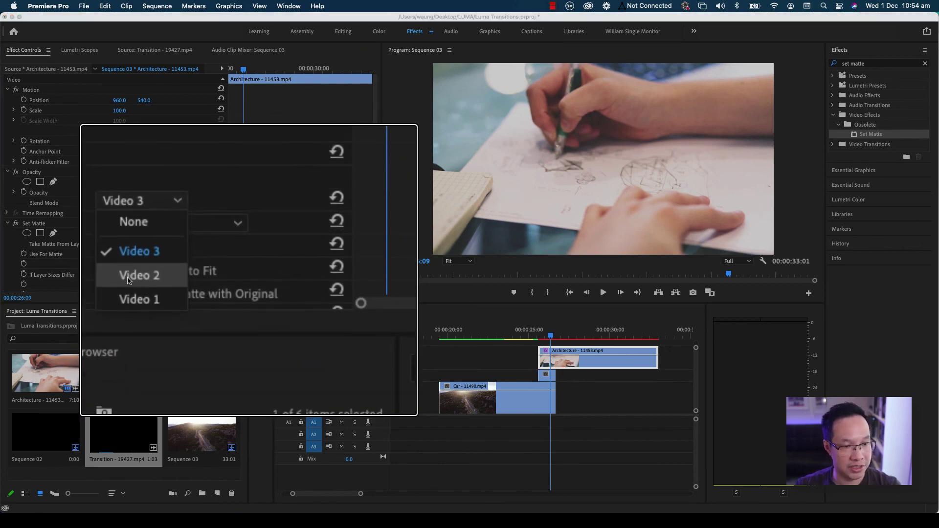
{"action": "left_click", "coordinate": [128, 279]}
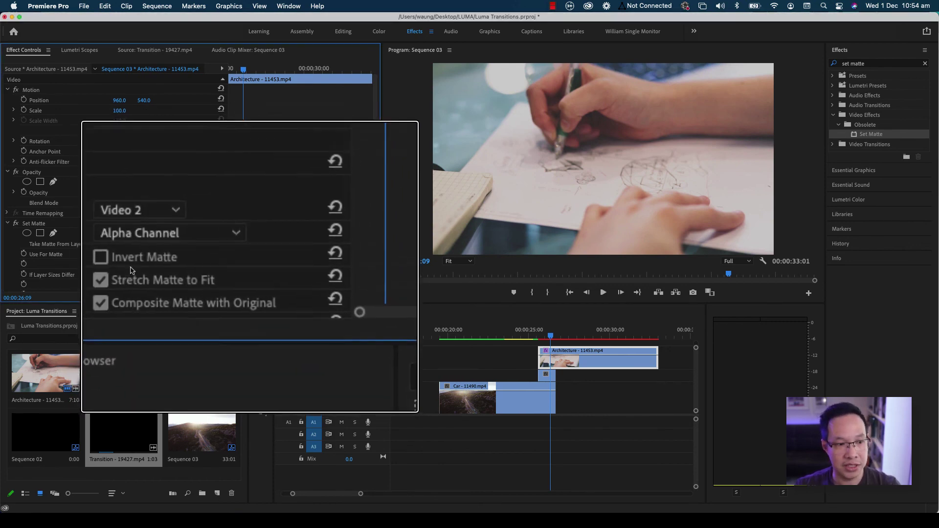
{"action": "left_click", "coordinate": [147, 225]}
{"action": "left_click", "coordinate": [129, 309]}
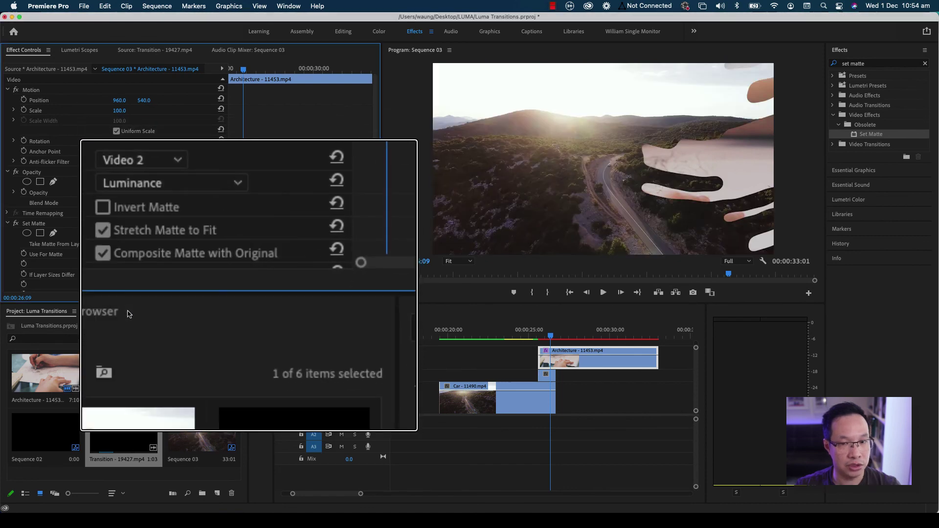
{"action": "left_click_drag", "start_coordinate": [551, 340], "coordinate": [525, 338]}
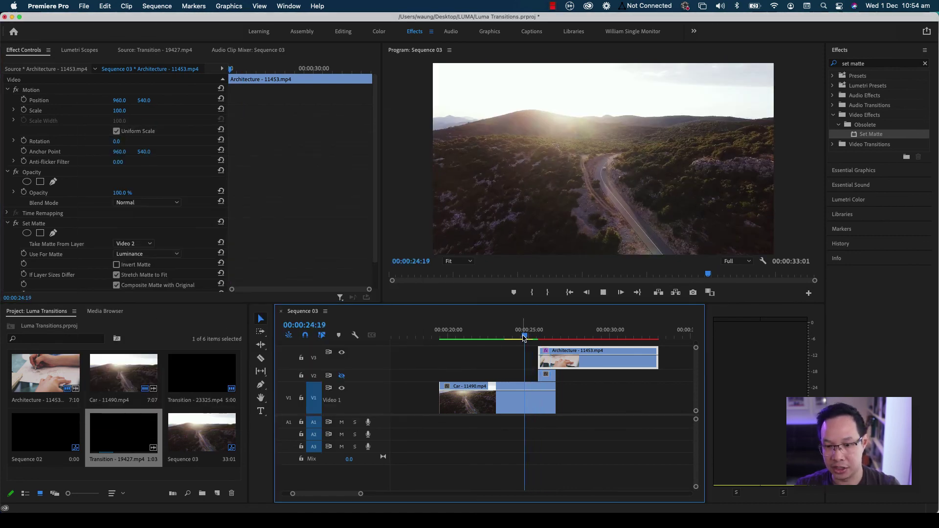
{"action": "key", "text": "space"}
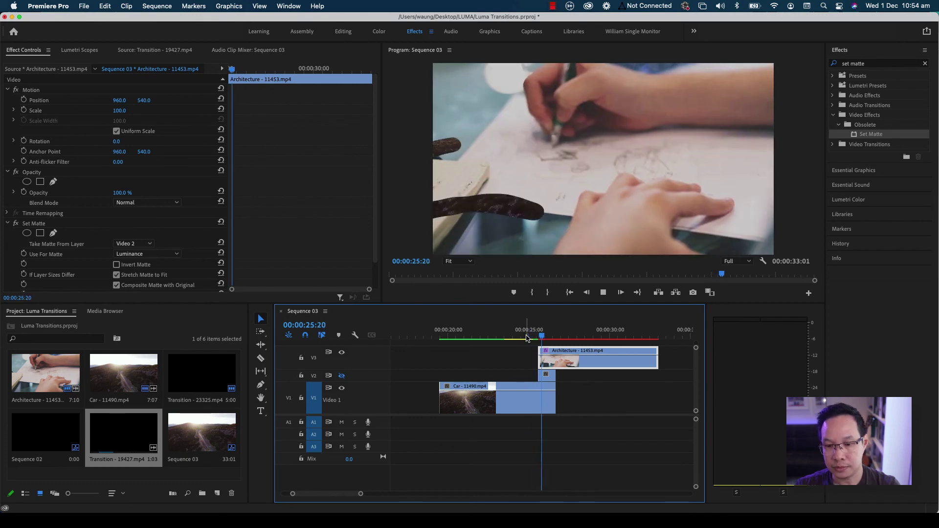
- Put the playhead inside the transition at about 00:00:26:03, invert the Architecture clip's matte, and check the frame at 00:00:25:23
{"action": "left_click_drag", "start_coordinate": [528, 338], "coordinate": [538, 342]}
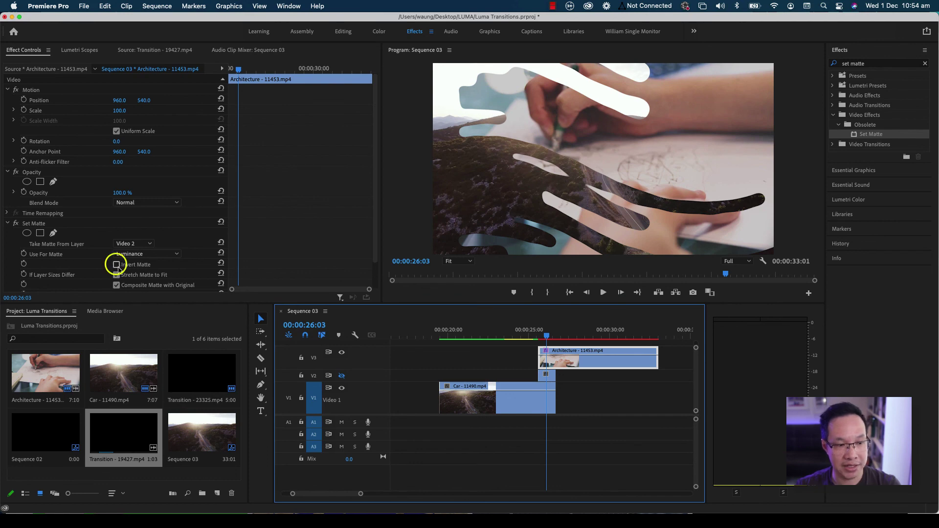
{"action": "left_click", "coordinate": [116, 265]}
{"action": "left_click", "coordinate": [543, 337]}
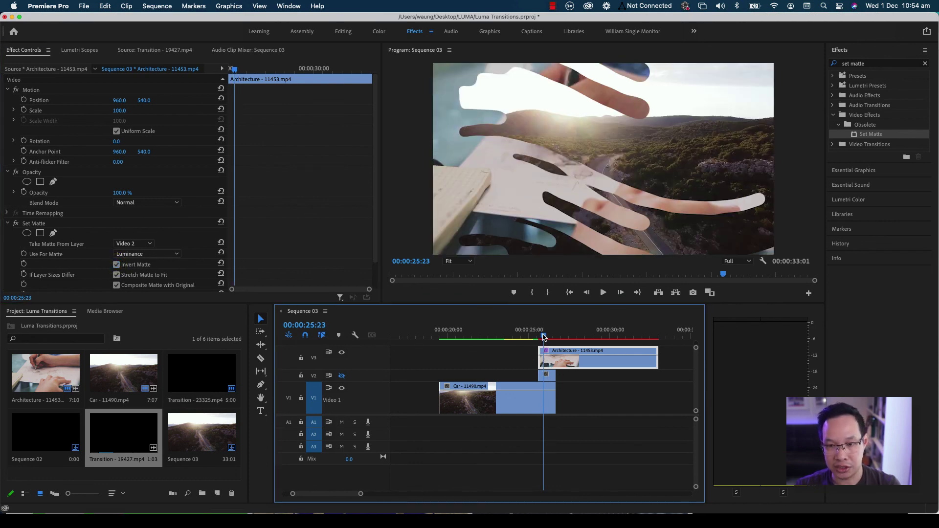
- Play back the inverted transition from just before the Architecture clip starts on V3 and on into that clip
{"action": "left_click_drag", "start_coordinate": [543, 337], "coordinate": [535, 337]}
{"action": "key", "text": "space"}
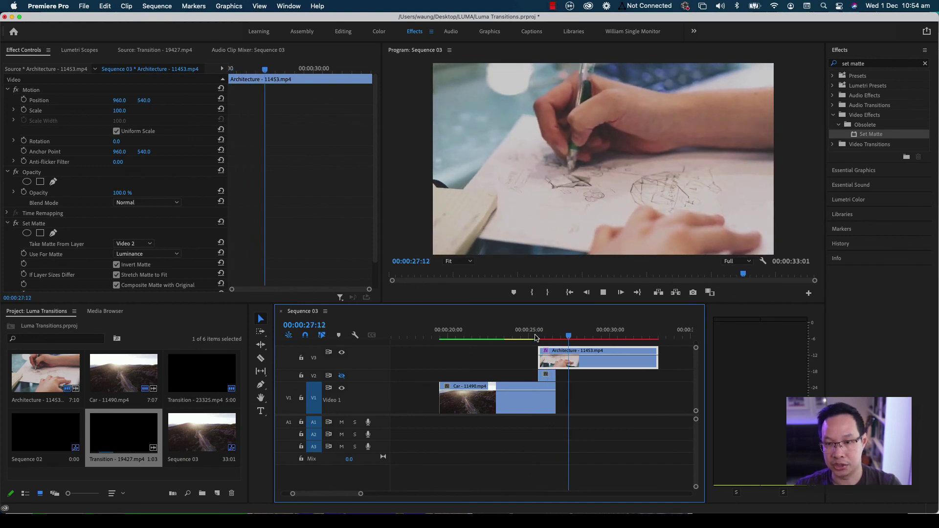
{"action": "key", "text": "space"}
{"action": "left_click", "coordinate": [563, 337]}
{"action": "key", "text": "space"}
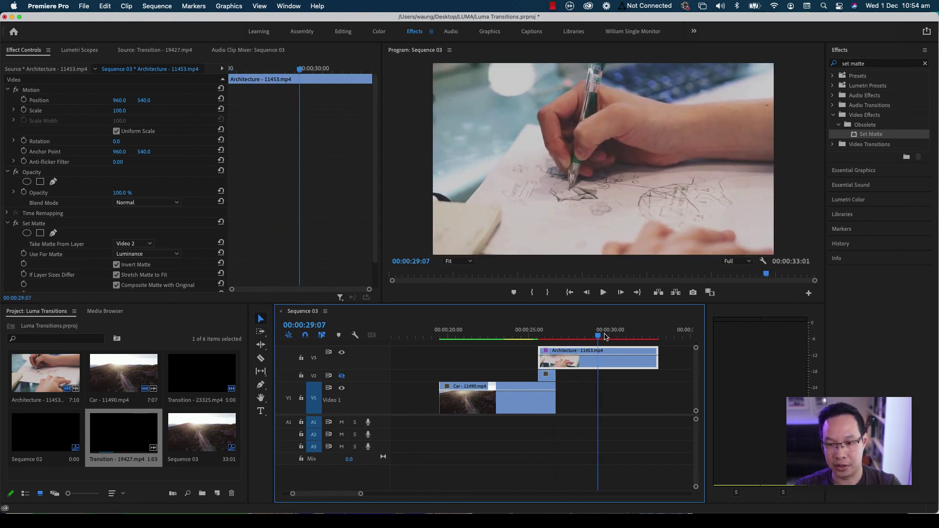